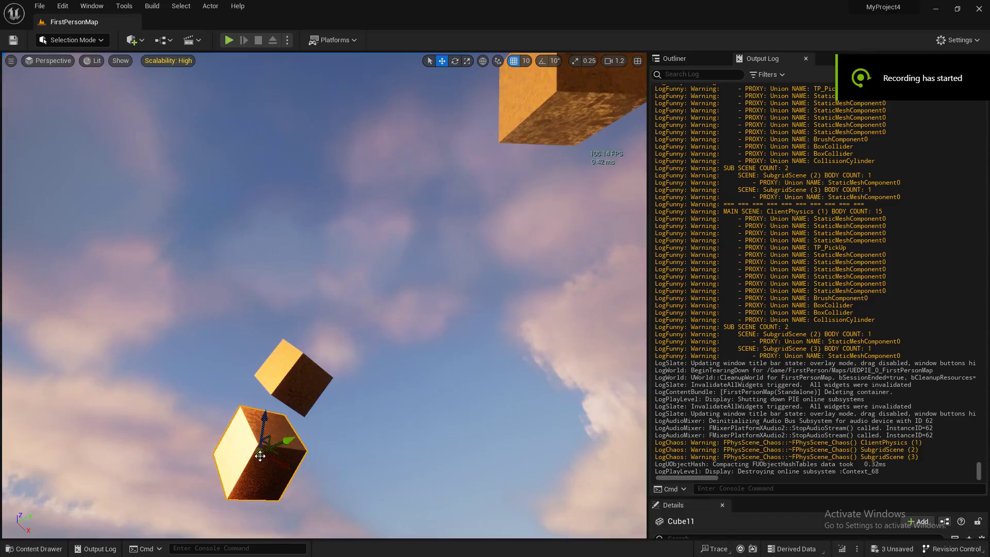
Move the lower cube up and to the right, switch to rotate, and launch FirstPersonMap in play mode
{"action": "mouse_move", "coordinate": [281, 447]}
{"action": "left_mouse_down"}
{"action": "mouse_move", "coordinate": [446, 351]}
{"action": "mouse_move", "coordinate": [489, 339]}
{"action": "left_mouse_up"}
{"action": "key", "text": "e"}
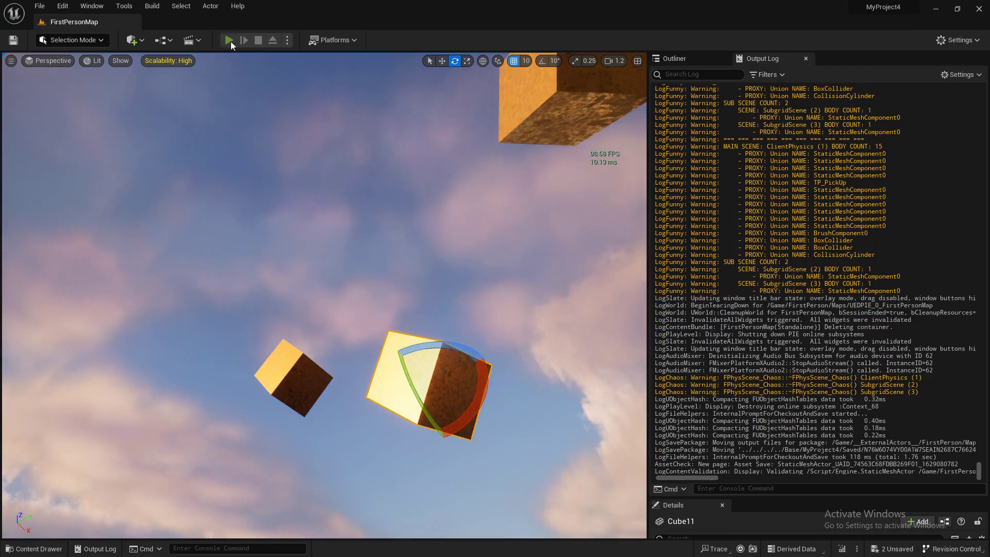
{"action": "left_click", "coordinate": [229, 40]}
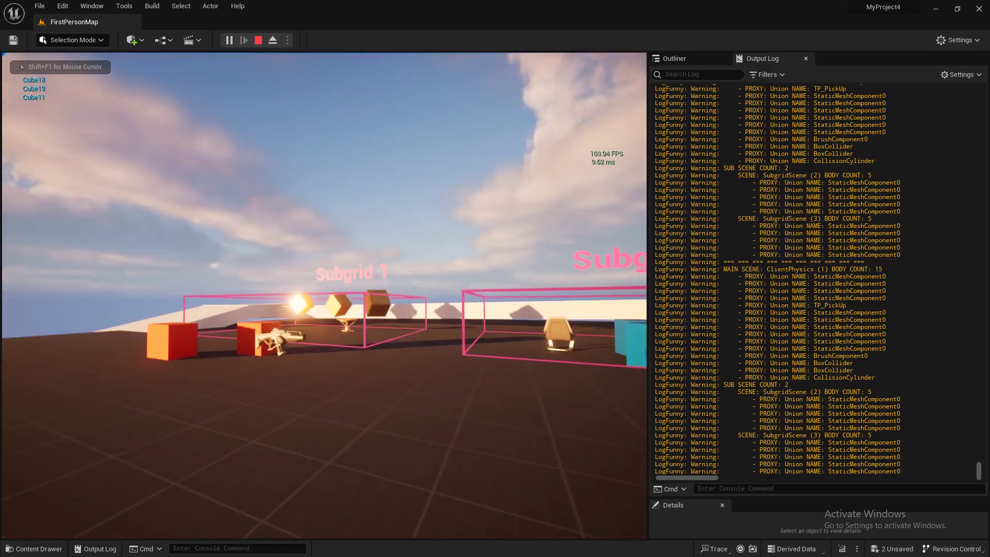
Walk forward to pick up the gun and fire four projectiles at the Subgrid 1 cubes
{"action": "key", "text": "w"}
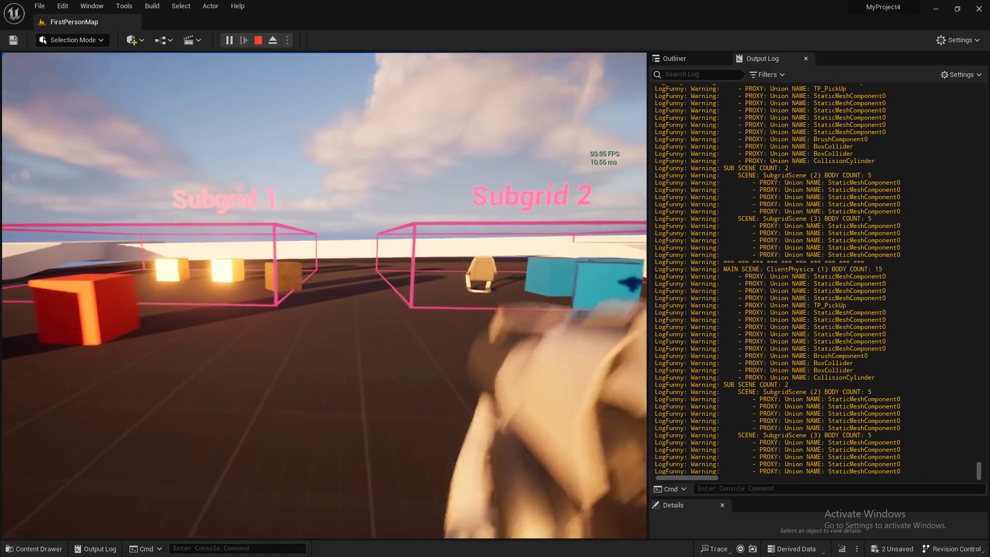
{"action": "key", "text": "w"}
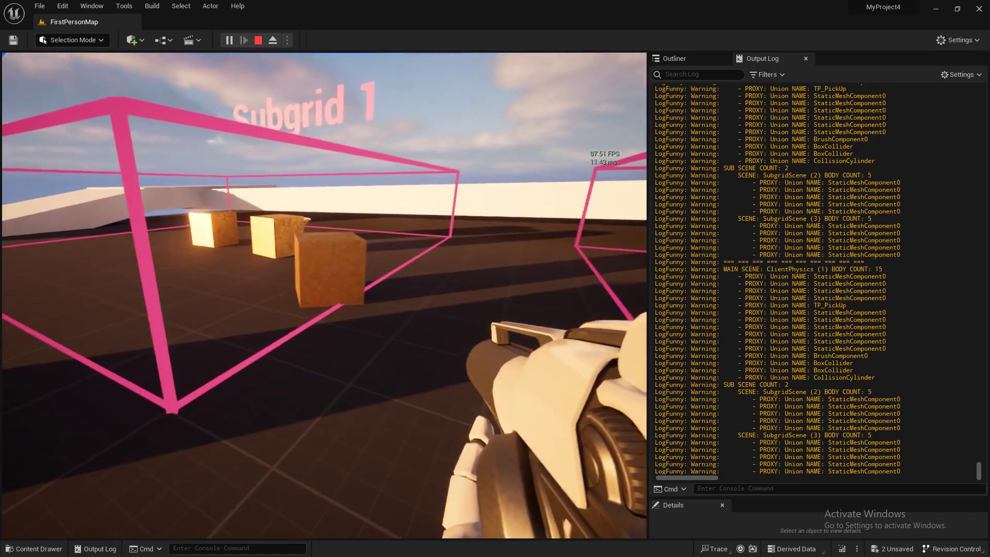
{"action": "left_click", "coordinate": [324, 295]}
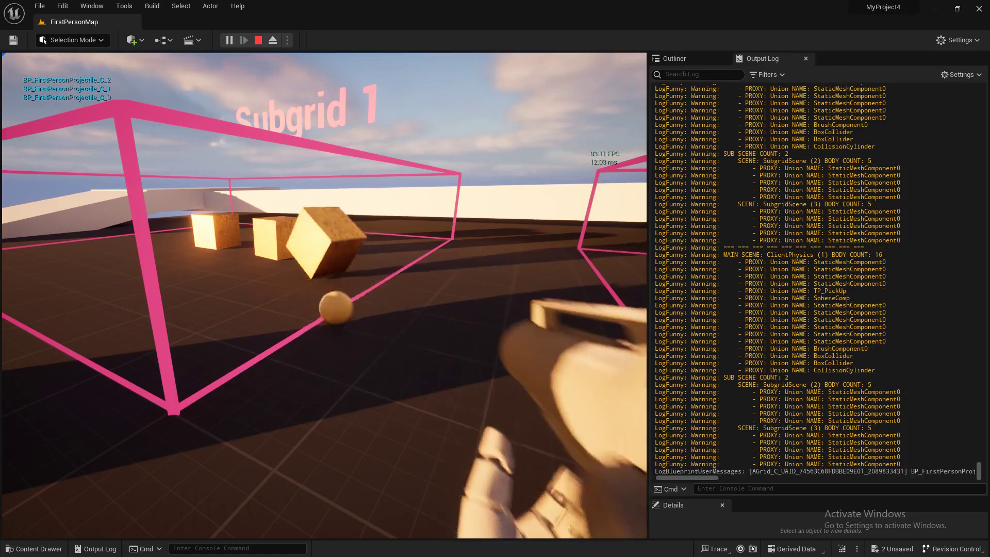
{"action": "left_click", "coordinate": [324, 296]}
{"action": "left_click", "coordinate": [325, 295]}
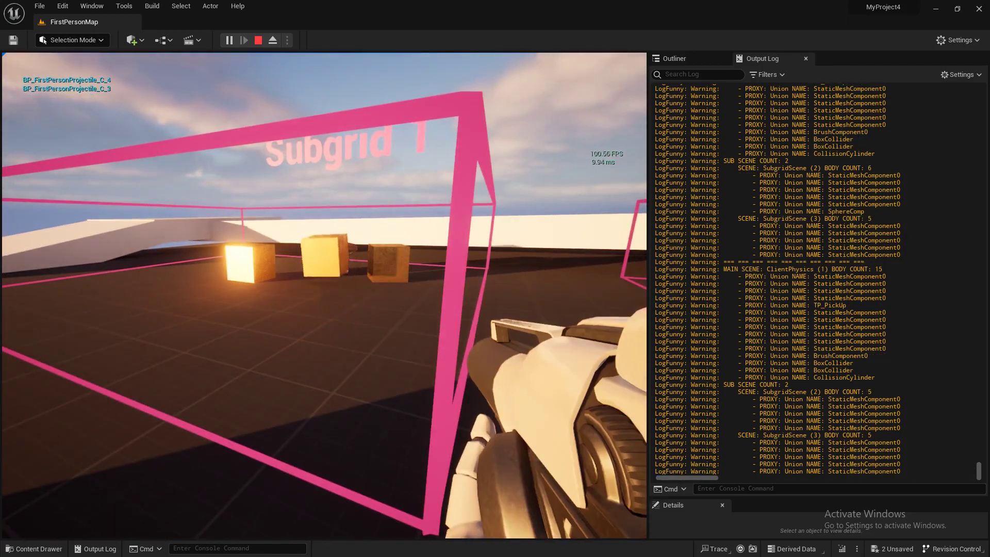
{"action": "left_click", "coordinate": [324, 295]}
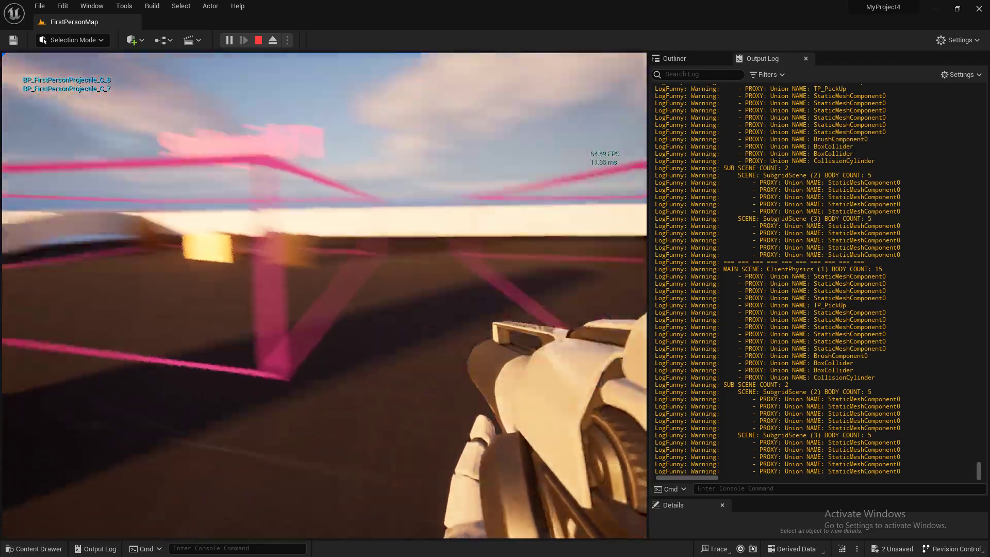
Fire six shots at the Subgrid 2 cubes, then walk toward the blue cubes
{"action": "left_click", "coordinate": [325, 296]}
{"action": "left_click", "coordinate": [325, 295]}
{"action": "left_click", "coordinate": [324, 295]}
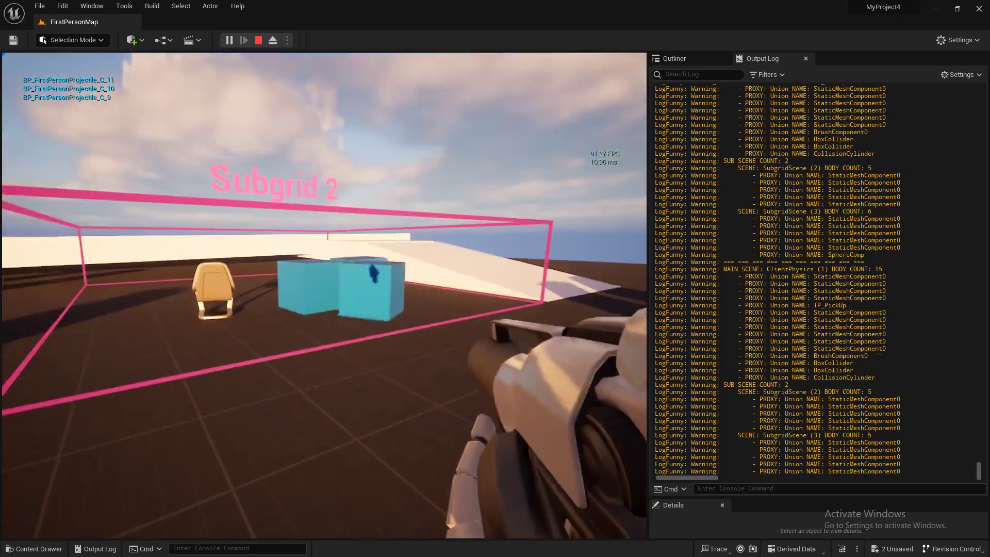
{"action": "left_click", "coordinate": [324, 295]}
{"action": "left_click", "coordinate": [324, 295]}
{"action": "left_click", "coordinate": [325, 295]}
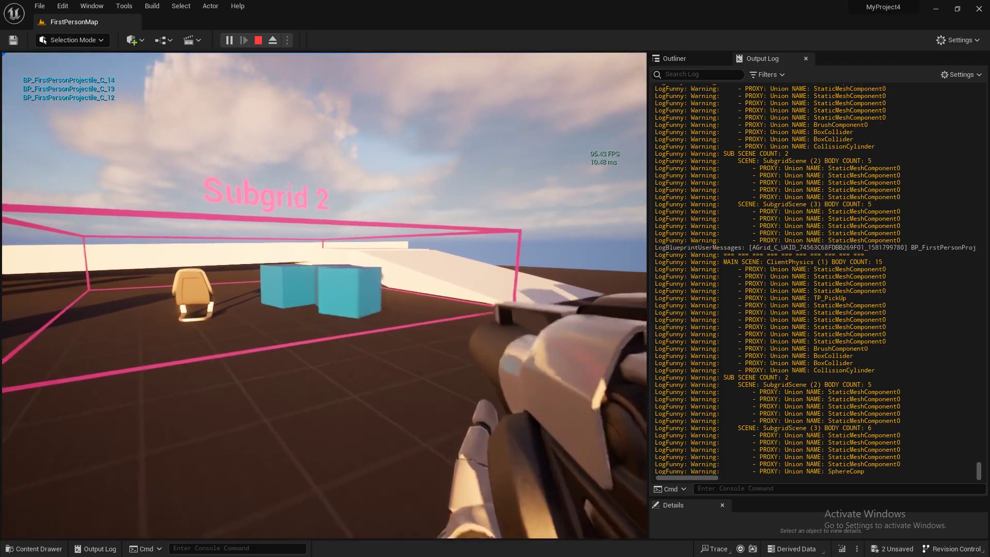
{"action": "key", "text": "w"}
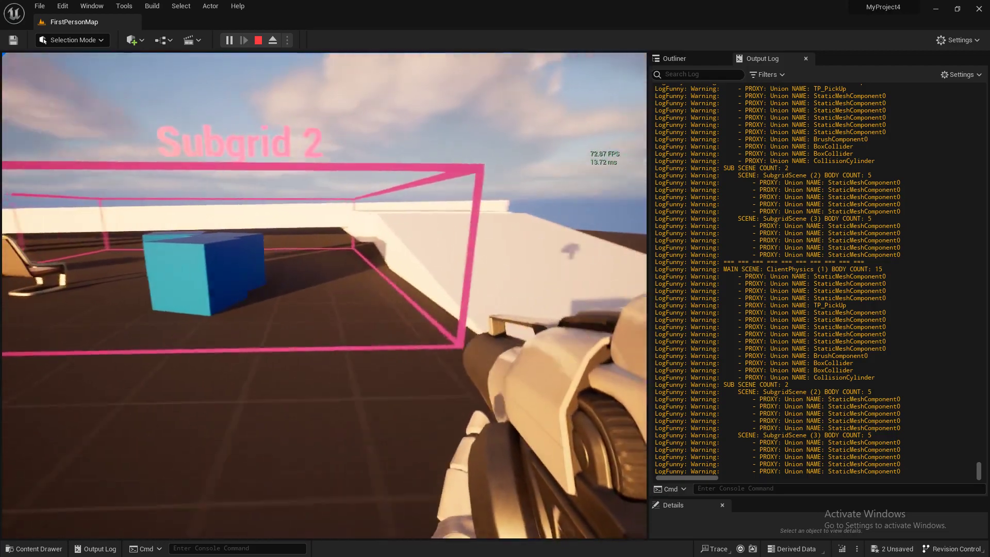
{"action": "key", "text": "w"}
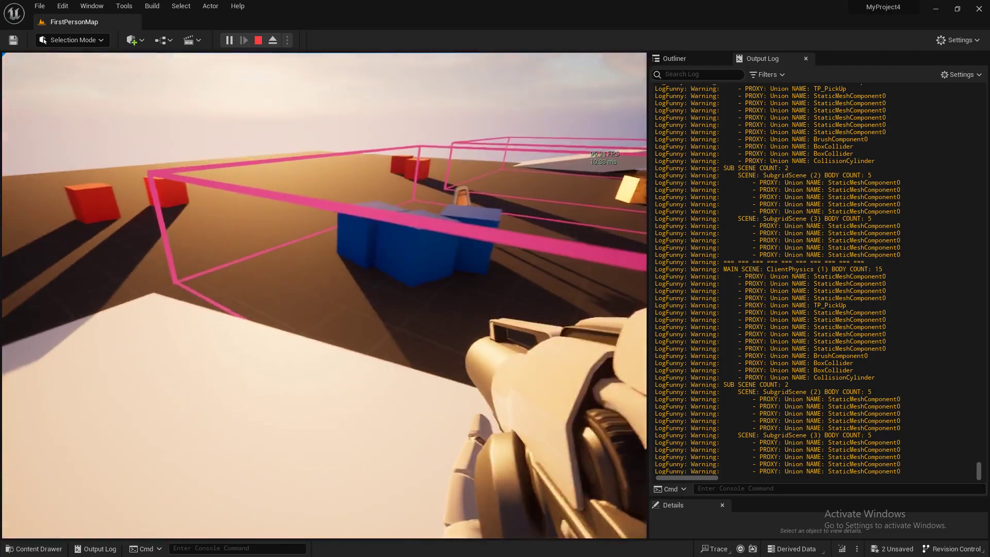
Fire a volley of projectiles to knock the blue cubes around
{"action": "left_click", "coordinate": [324, 295]}
{"action": "left_click", "coordinate": [324, 295]}
{"action": "left_click", "coordinate": [325, 296]}
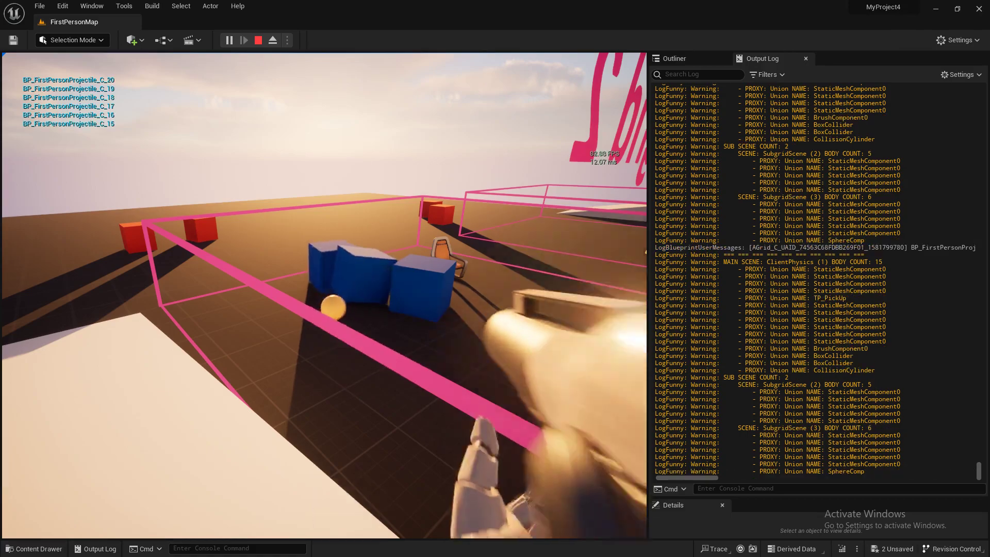
{"action": "left_click", "coordinate": [324, 295]}
{"action": "left_click", "coordinate": [324, 296]}
{"action": "left_click", "coordinate": [324, 295]}
{"action": "left_click", "coordinate": [324, 295]}
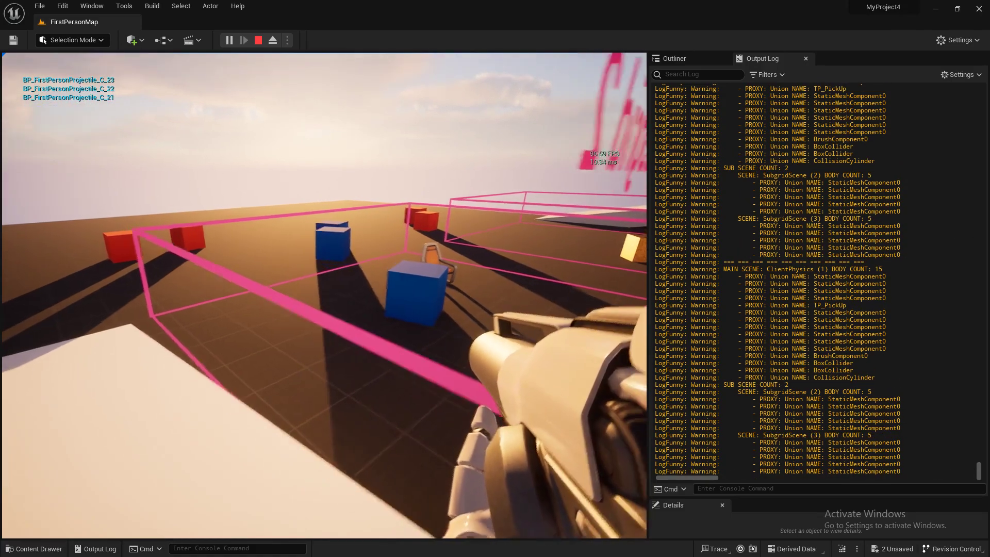
Walk past the subgrid box into the blue cubes, then around the orange cube
{"action": "key", "text": "w"}
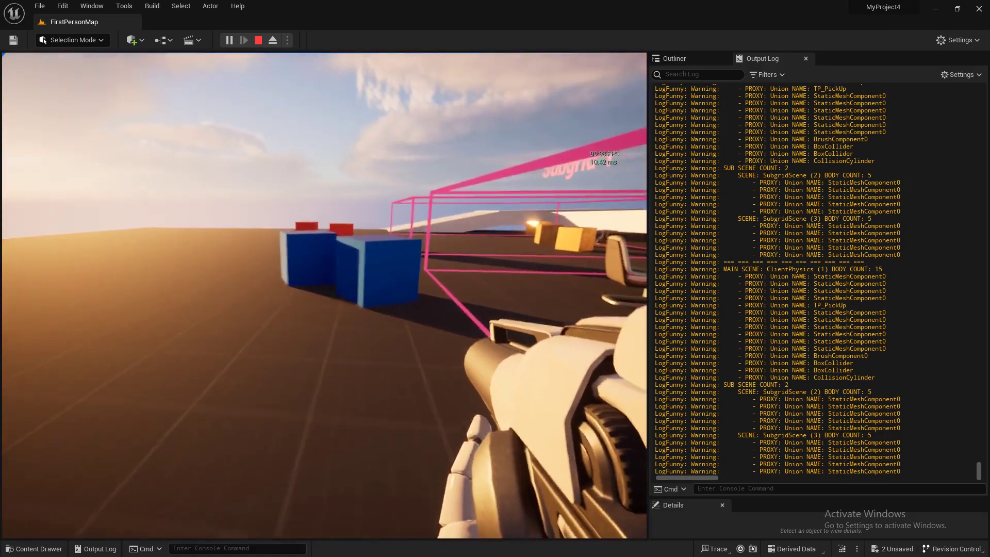
{"action": "key", "text": "w"}
{"action": "key", "text": "w"}
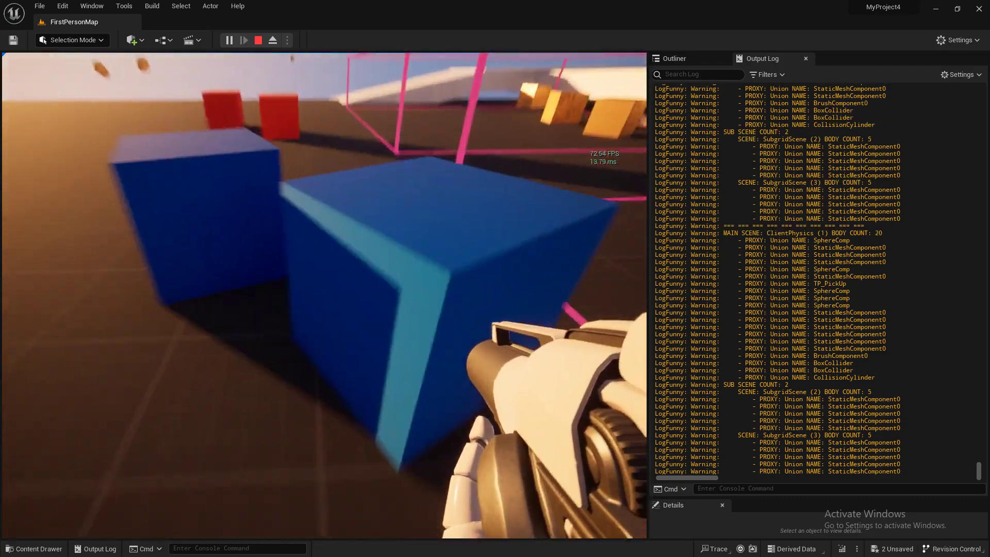
{"action": "key", "text": "w"}
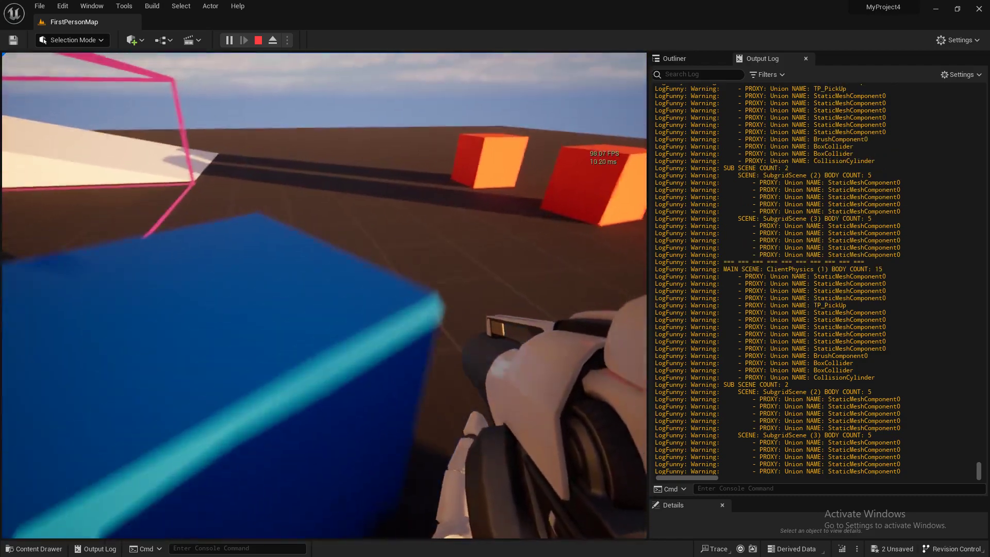
{"action": "key", "text": "w"}
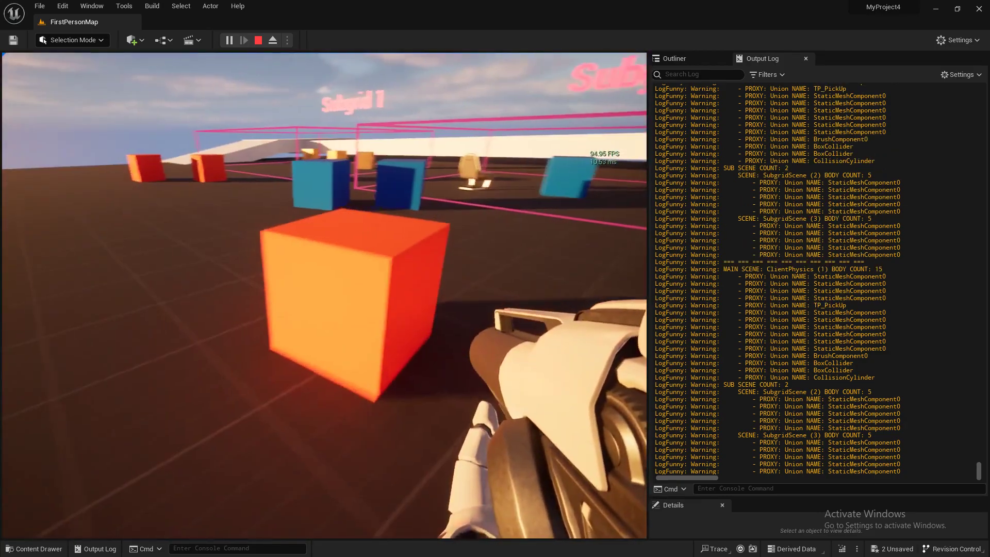
{"action": "key", "text": "w"}
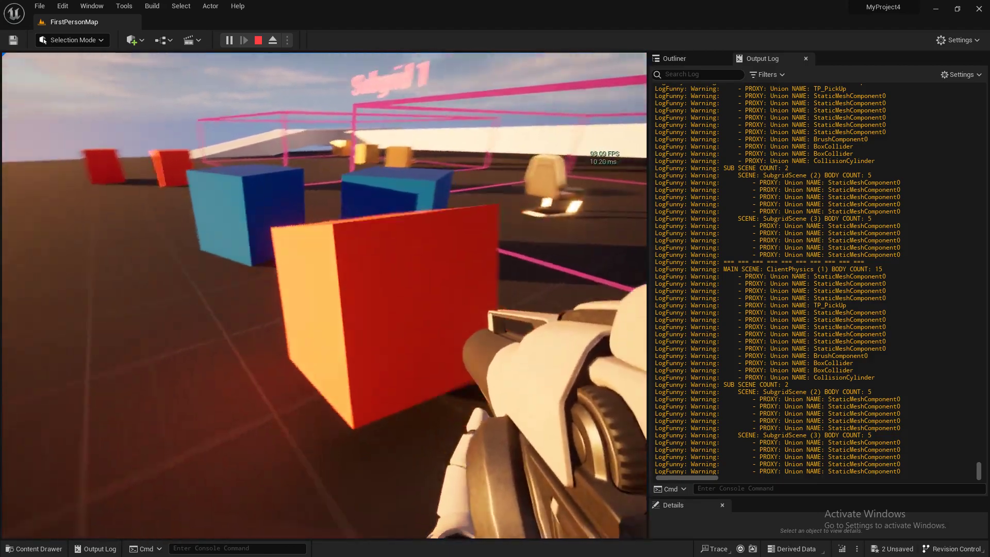
{"action": "key", "text": "w"}
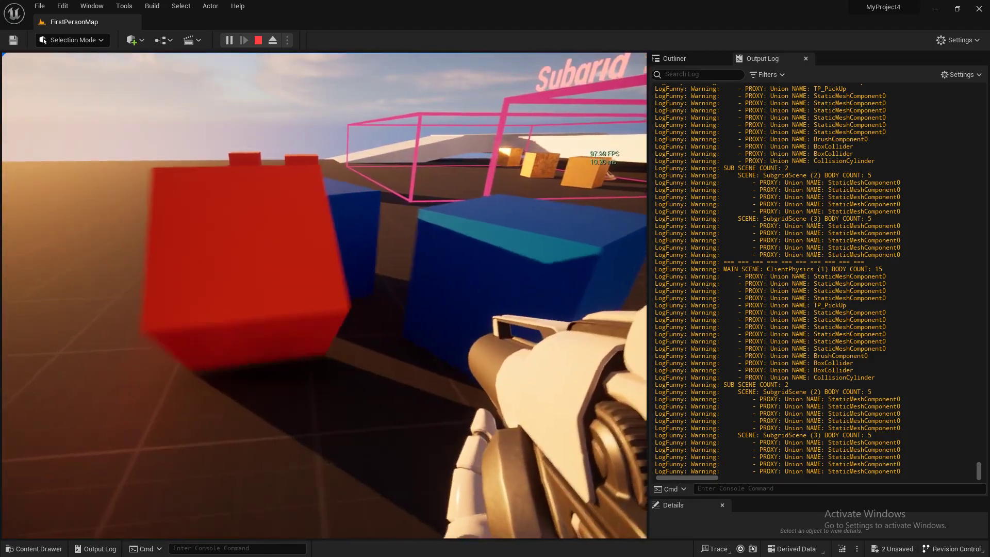
{"action": "key", "text": "w"}
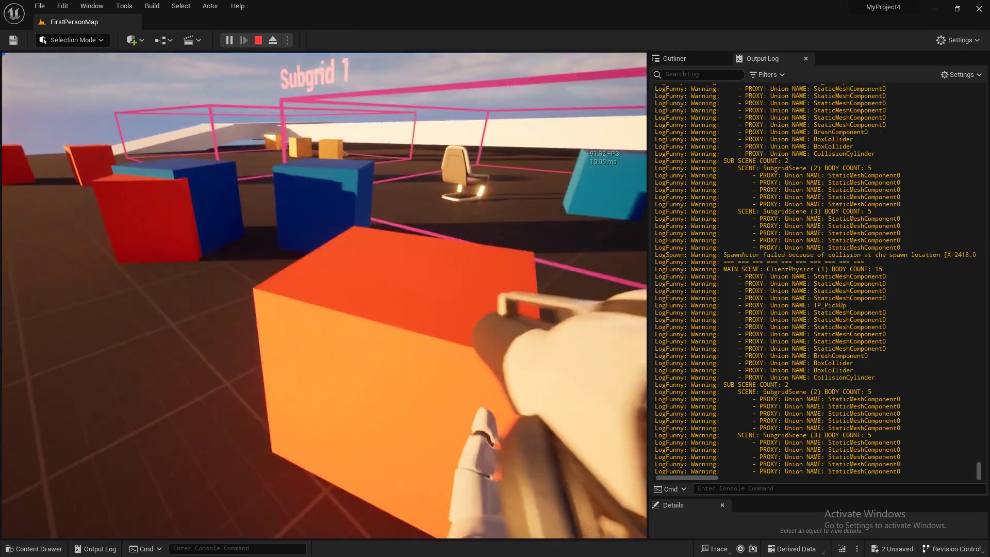
Step back, push into the red cube in the subgrid, then back away
{"action": "key", "text": "s"}
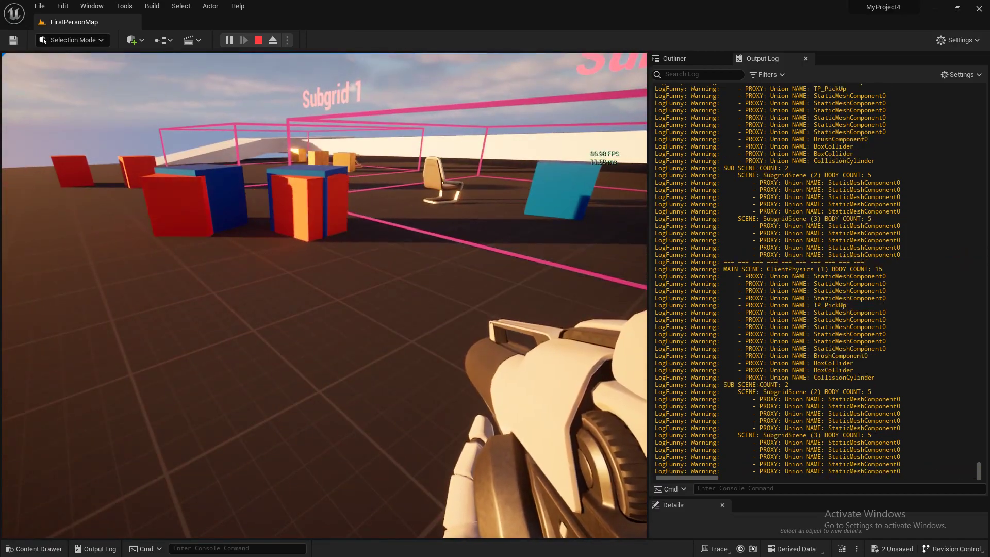
{"action": "key", "text": "w"}
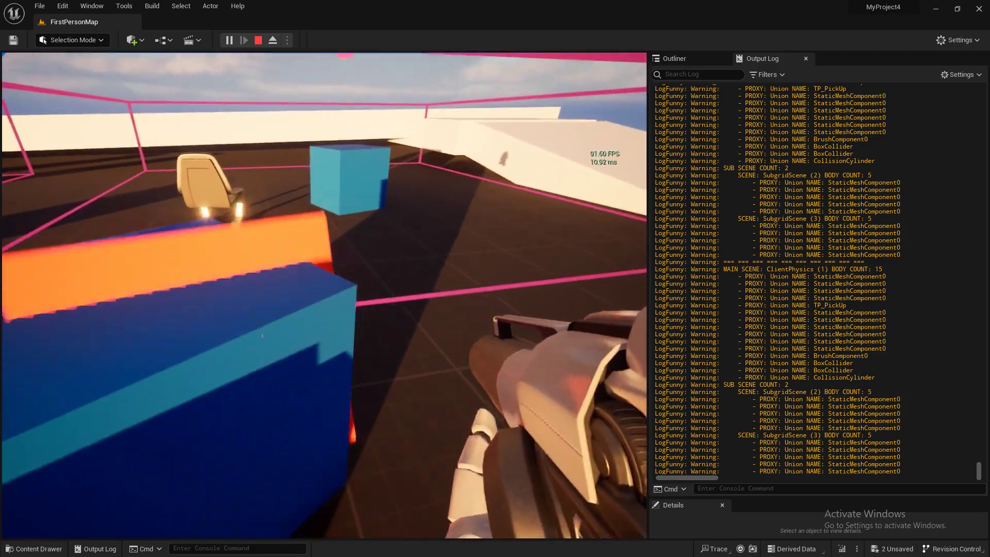
{"action": "key", "text": "w"}
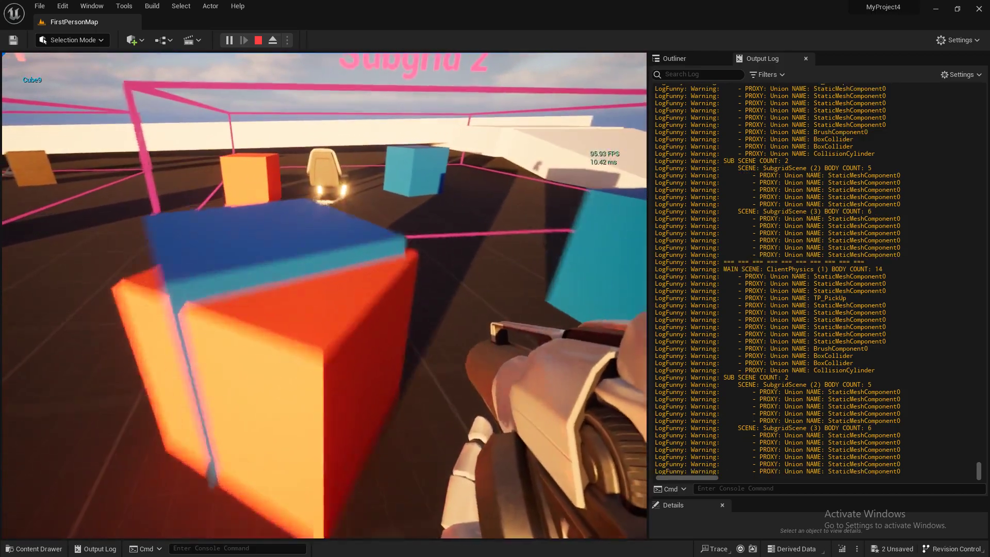
{"action": "key", "text": "w"}
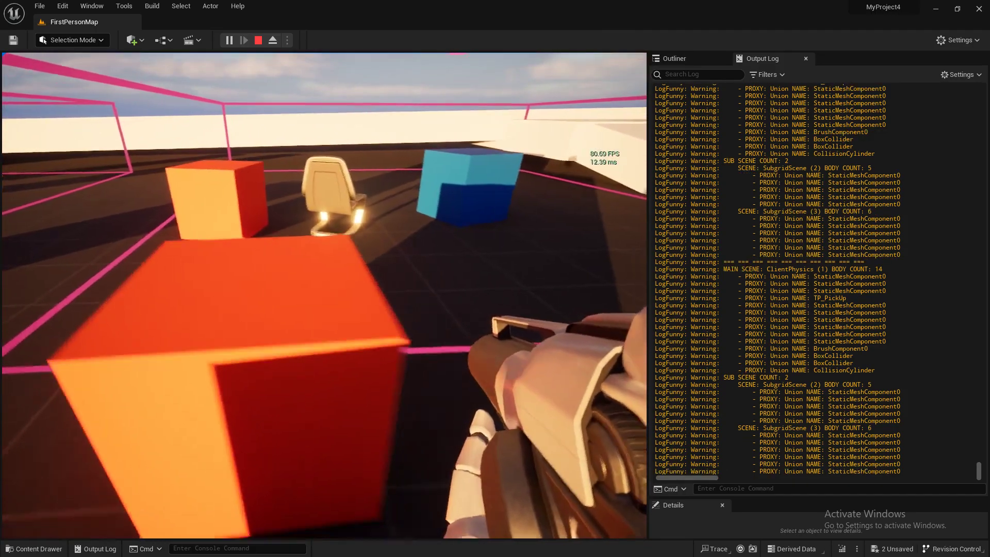
{"action": "key", "text": "s"}
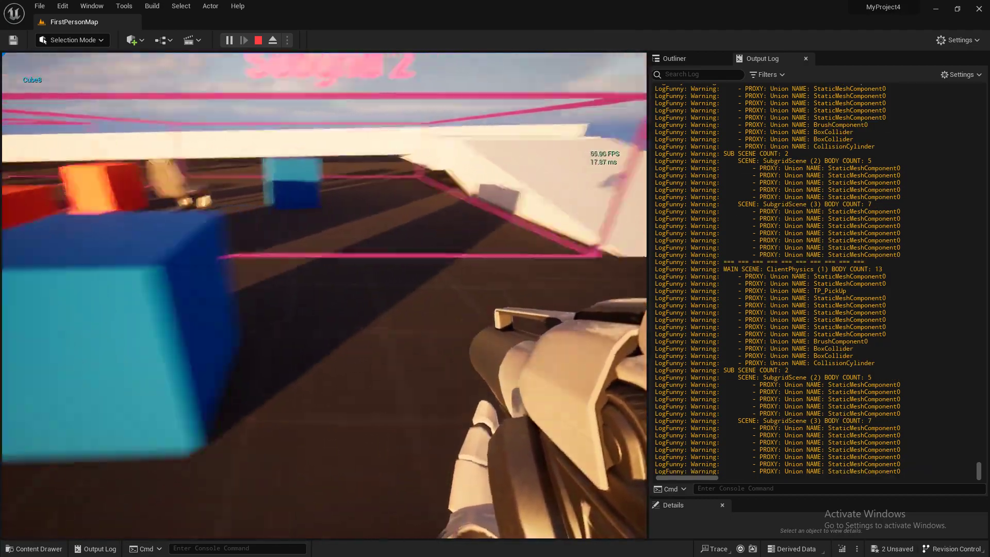
Jump onto the wall overlooking the arena and fire projectiles at the cubes
{"action": "key", "text": "space"}
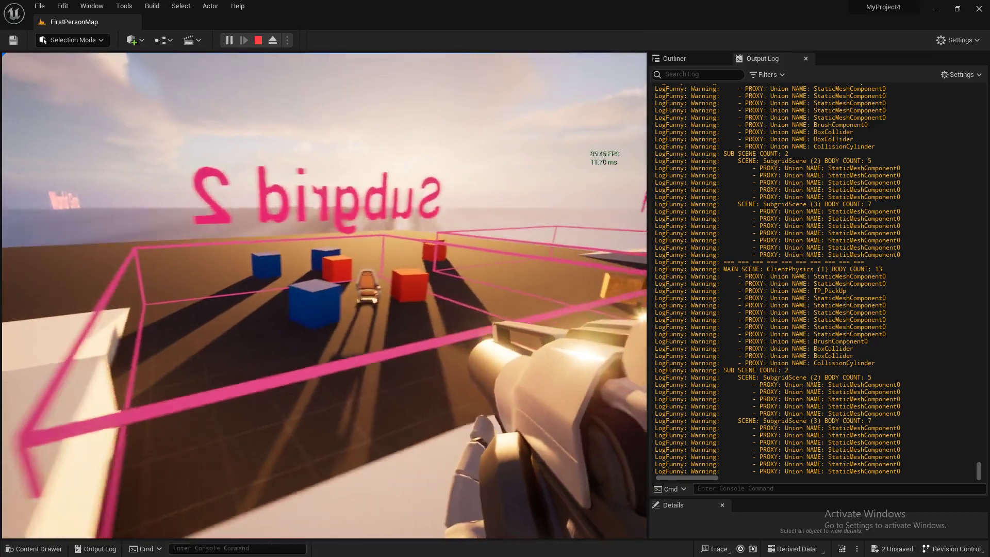
{"action": "left_click", "coordinate": [325, 295]}
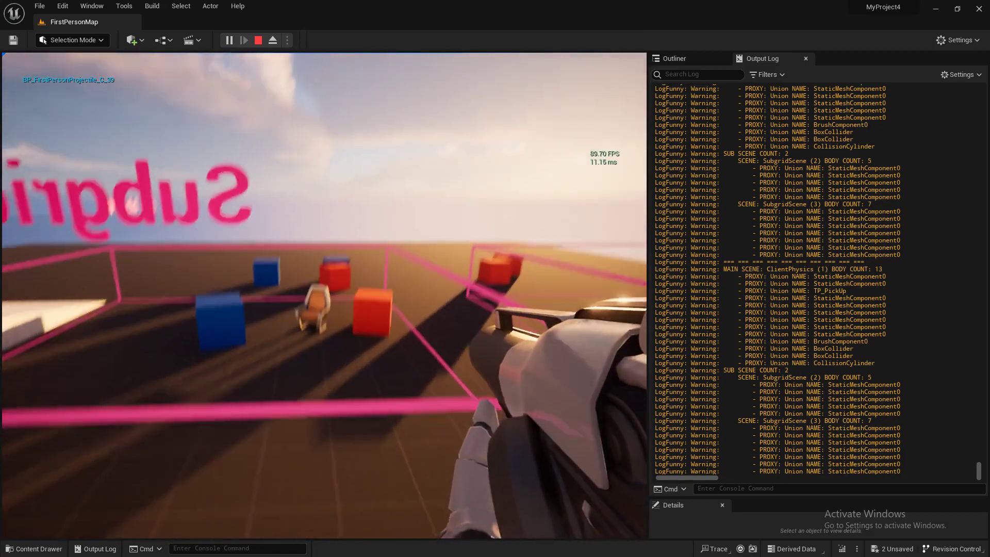
{"action": "left_click", "coordinate": [324, 295]}
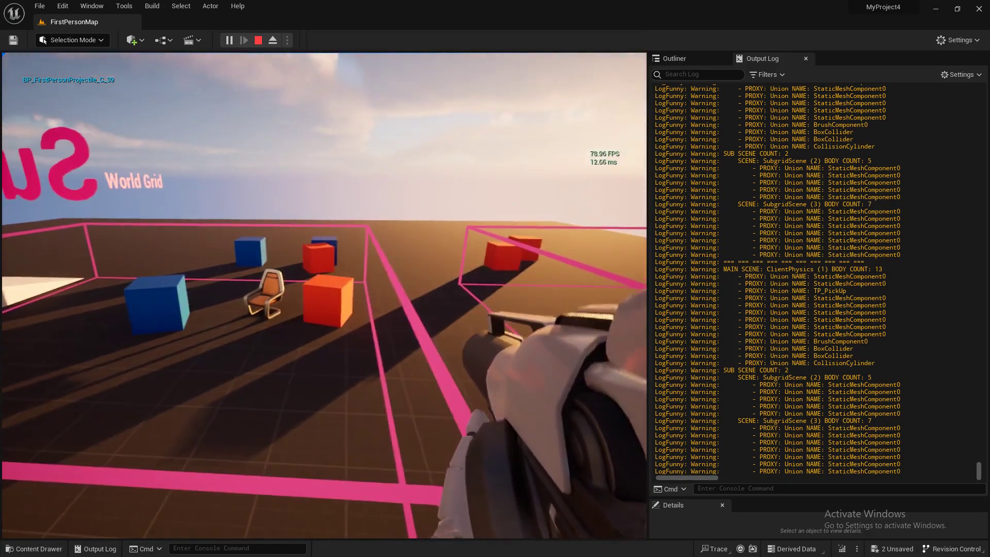
{"action": "left_click", "coordinate": [324, 295]}
{"action": "left_click", "coordinate": [324, 295]}
{"action": "left_click", "coordinate": [325, 295]}
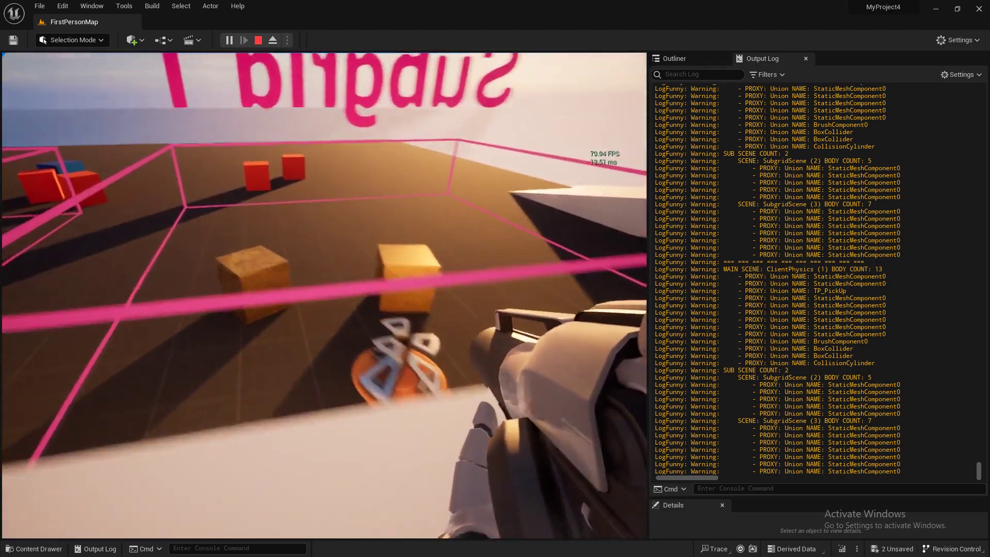
Fire a series of projectiles into Subgrid 1
{"action": "left_click", "coordinate": [324, 295]}
{"action": "left_click", "coordinate": [324, 295]}
{"action": "left_click", "coordinate": [324, 295]}
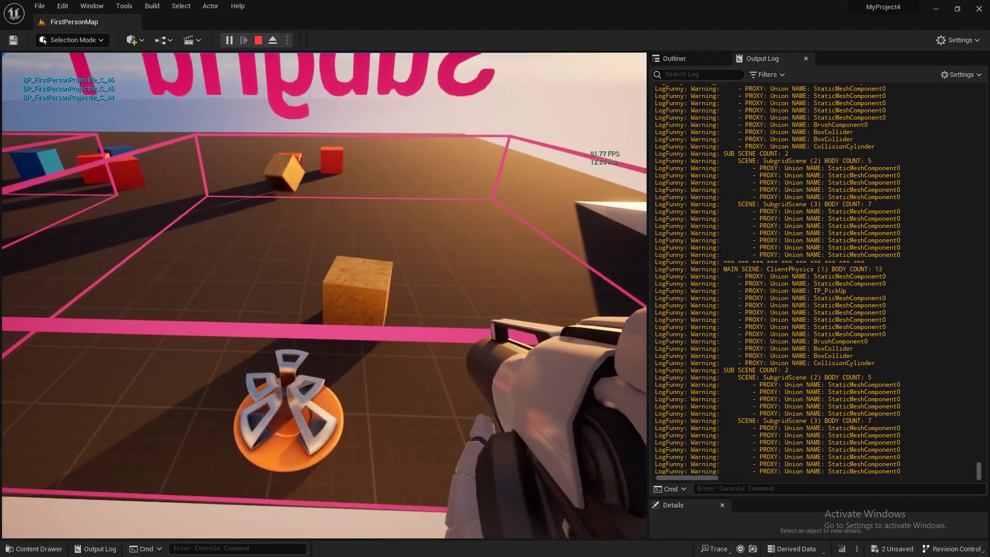
{"action": "left_click", "coordinate": [324, 295]}
{"action": "left_click", "coordinate": [324, 294]}
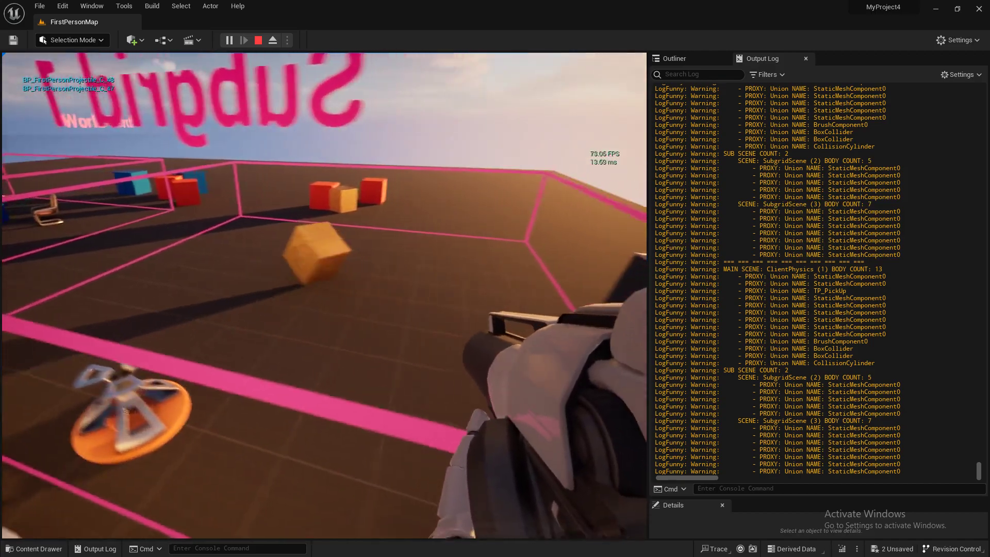
{"action": "left_click", "coordinate": [324, 295]}
{"action": "left_click", "coordinate": [324, 295]}
{"action": "left_click", "coordinate": [324, 295]}
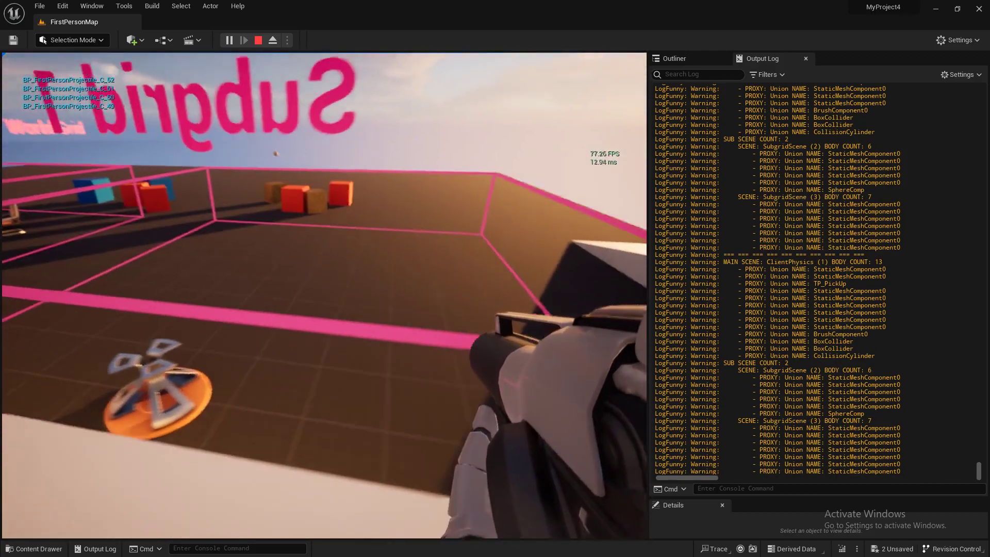
Fire projectiles near the rifle pickup and toward the Subgrid sign
{"action": "left_click", "coordinate": [324, 294]}
{"action": "left_click", "coordinate": [324, 295]}
{"action": "left_click", "coordinate": [325, 295]}
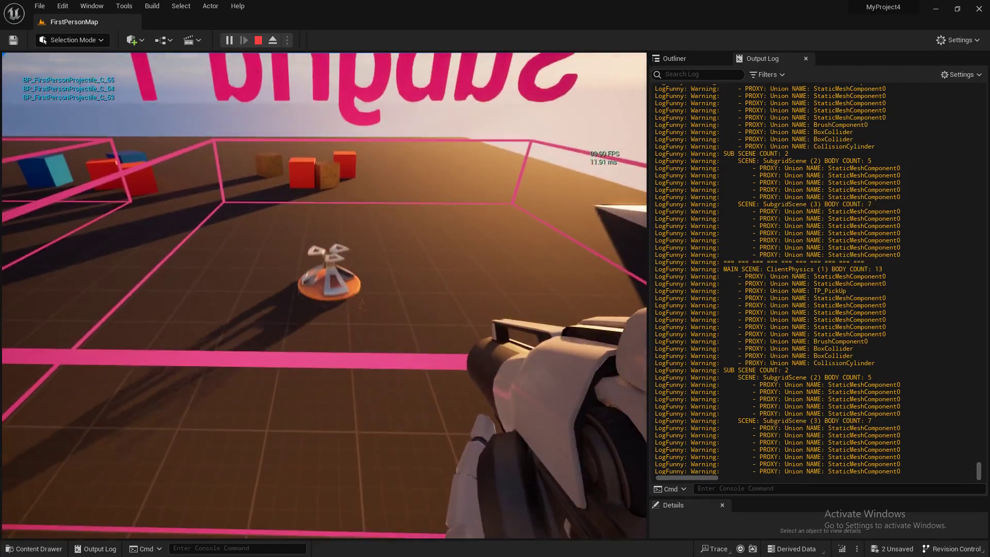
{"action": "left_click", "coordinate": [324, 295]}
{"action": "left_click", "coordinate": [325, 294]}
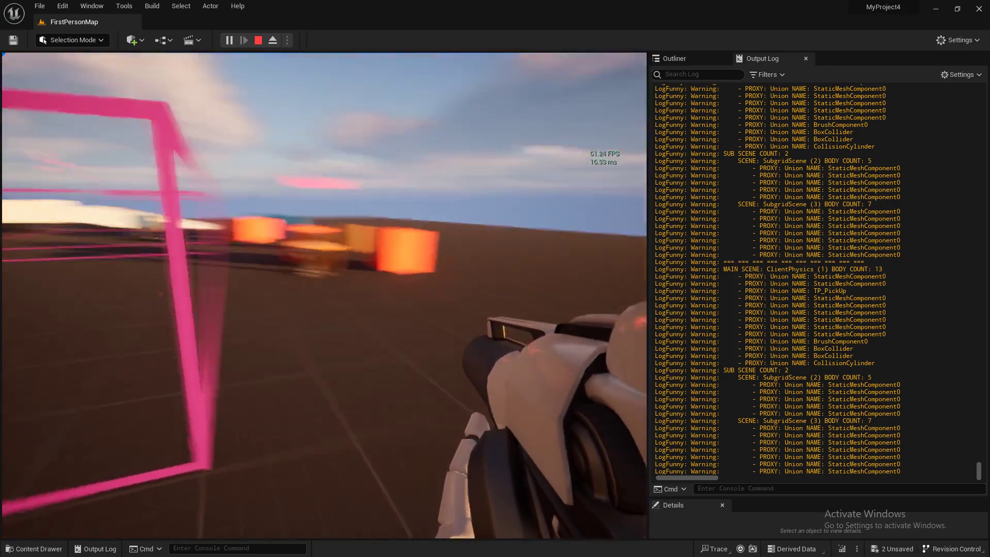
Walk across the floor to the red cube and shoot it back
{"action": "key", "text": "w"}
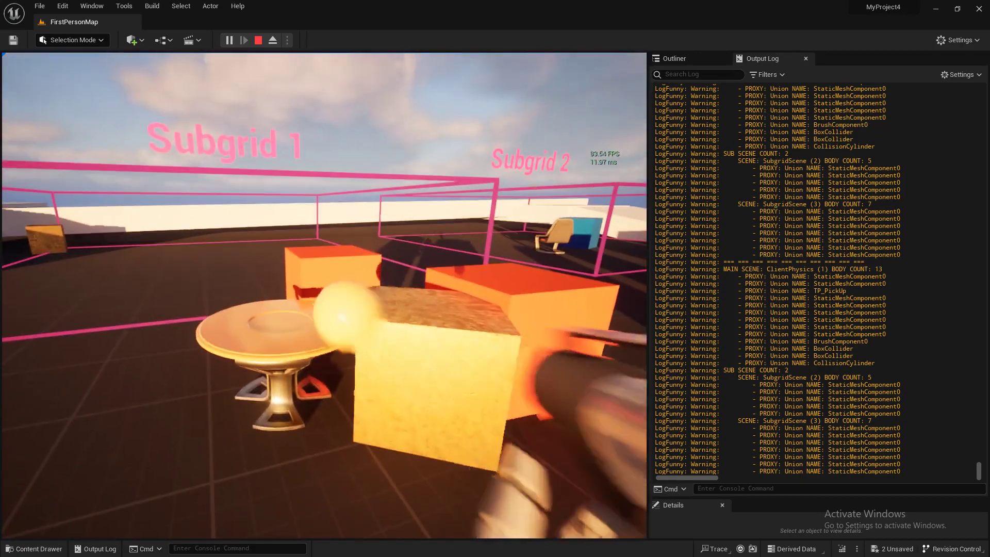
{"action": "key", "text": "w"}
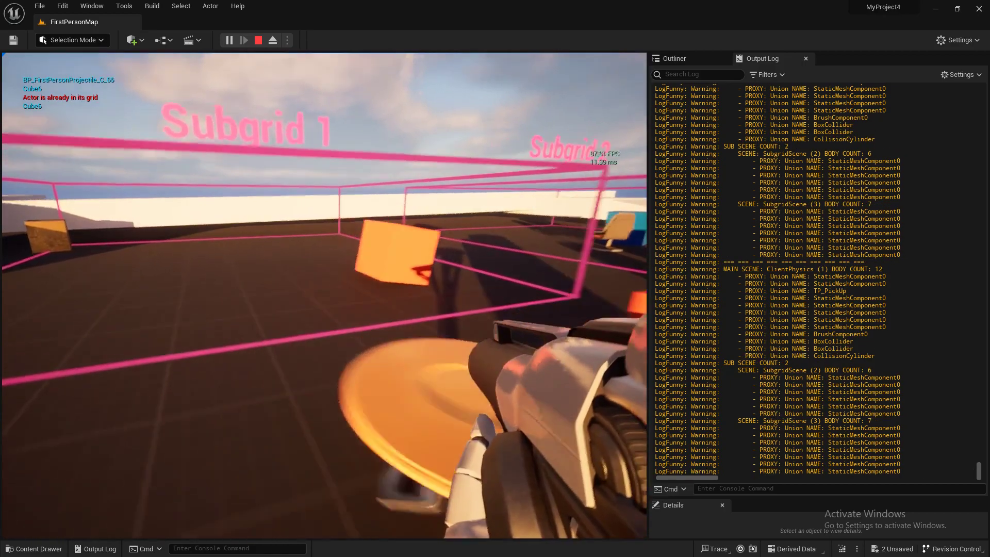
{"action": "key", "text": "w"}
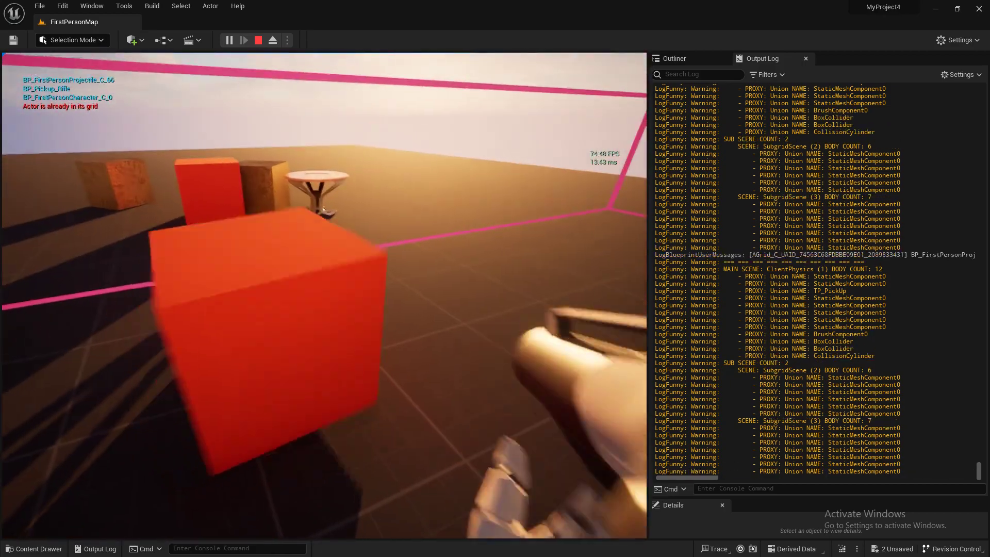
{"action": "left_click", "coordinate": [324, 295]}
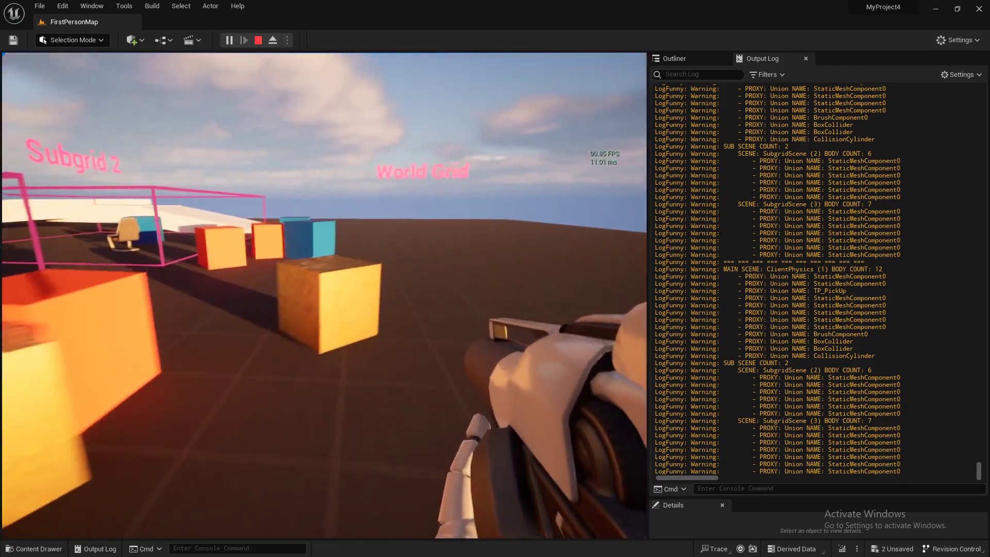
Move closer to the far cubes and fire a burst of projectiles at them
{"action": "key", "text": "w"}
{"action": "key", "text": "w"}
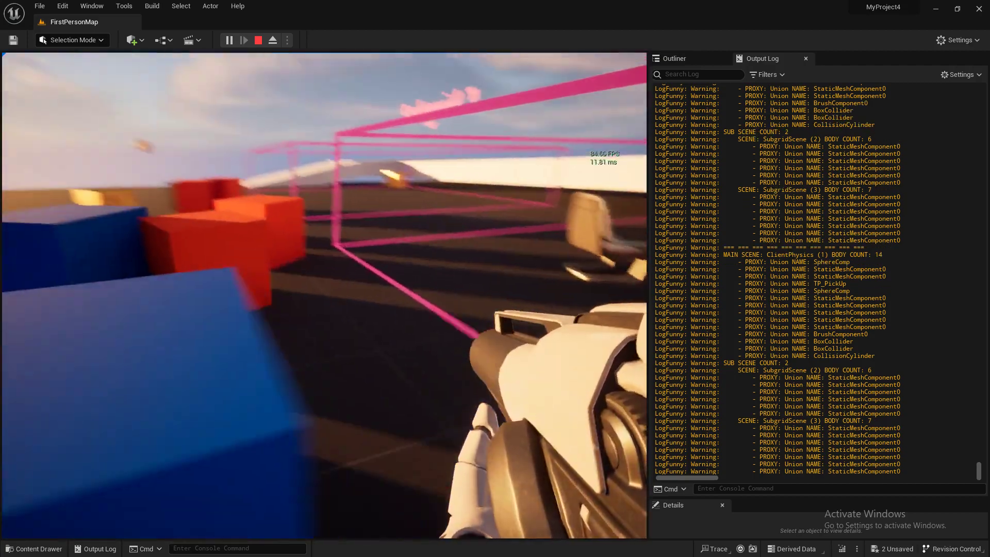
{"action": "left_click", "coordinate": [325, 295]}
{"action": "left_click", "coordinate": [325, 295]}
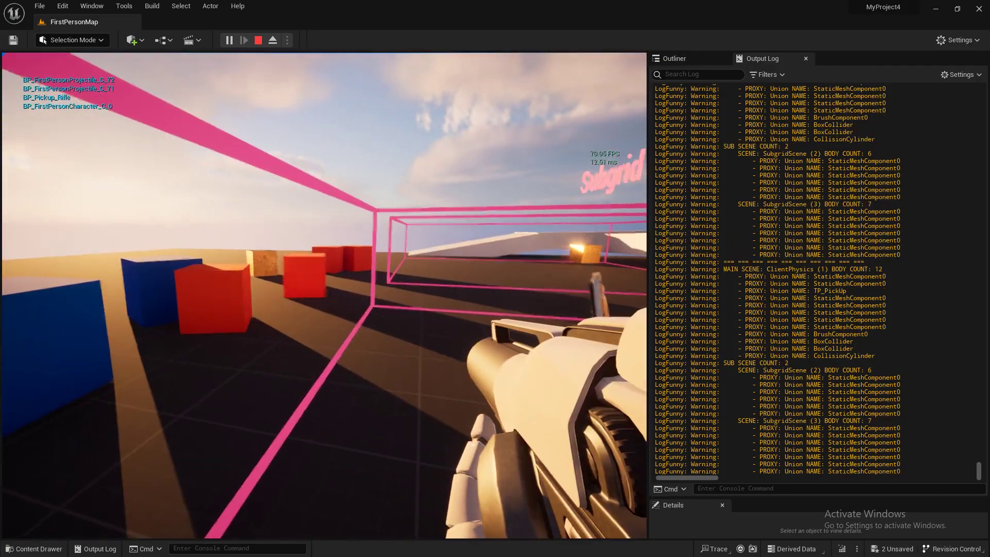
{"action": "left_click", "coordinate": [324, 296]}
{"action": "left_click", "coordinate": [325, 295]}
{"action": "left_click", "coordinate": [324, 295]}
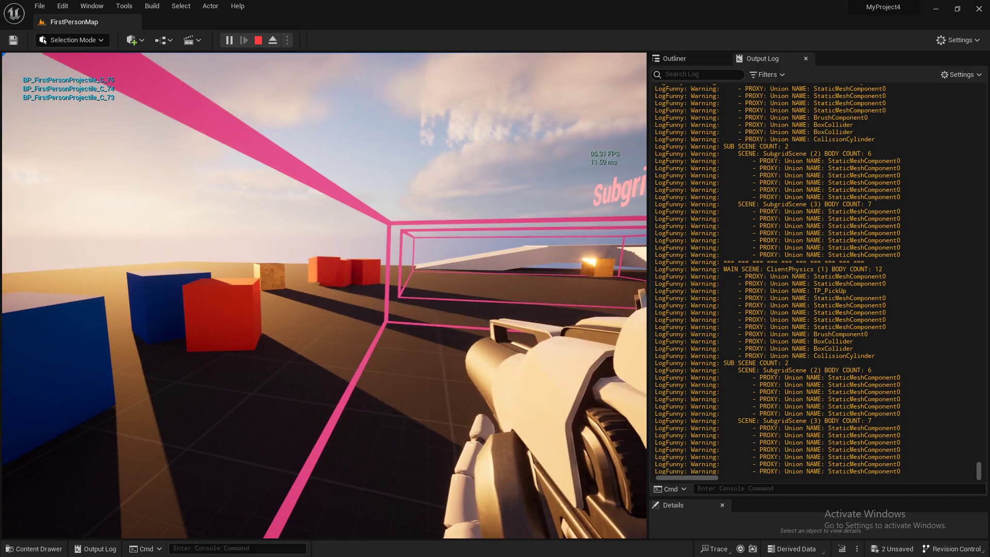
Shoot the chair, walk into it to knock it over, and fire at the coloured cubes
{"action": "key", "text": "w"}
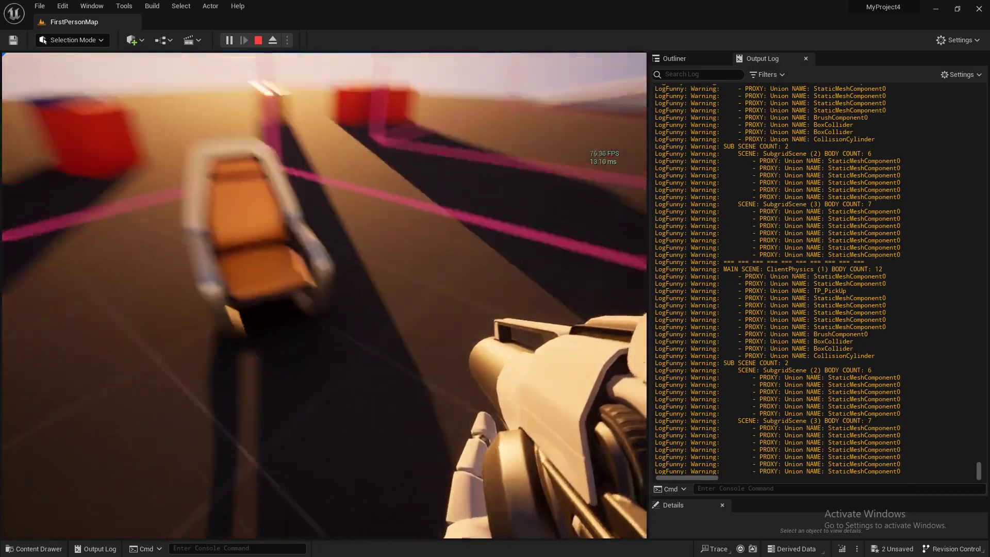
{"action": "left_click", "coordinate": [325, 295]}
{"action": "key", "text": "s"}
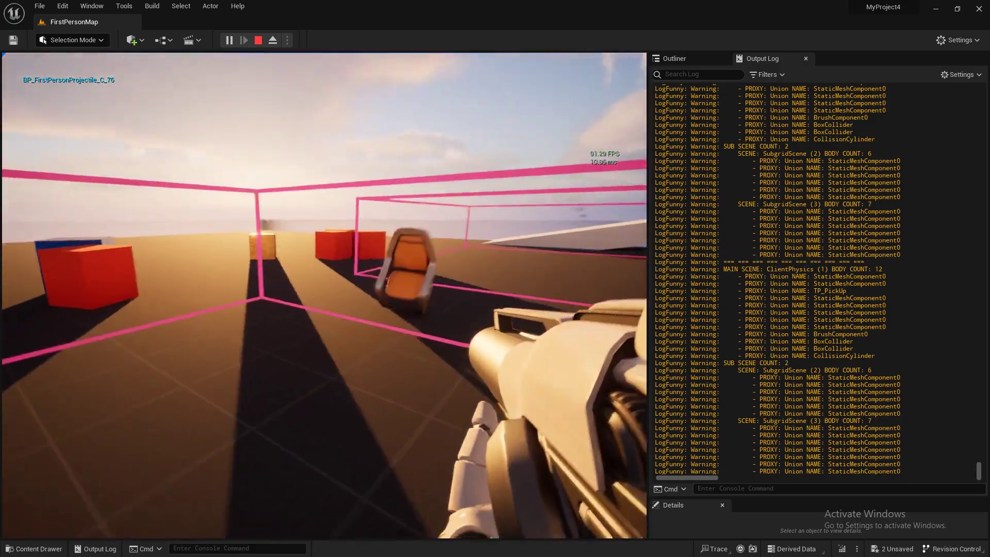
{"action": "key", "text": "w"}
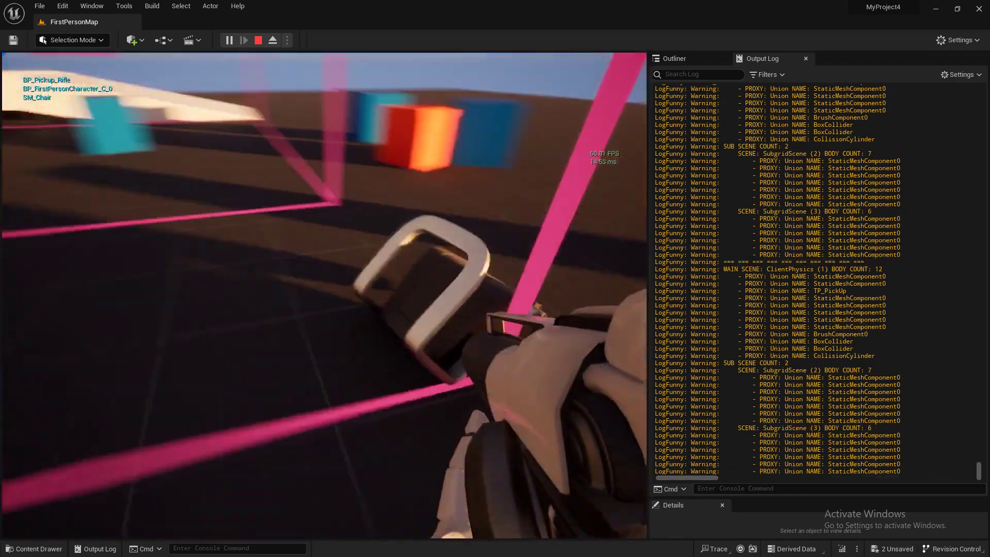
{"action": "left_click", "coordinate": [324, 295]}
{"action": "left_click", "coordinate": [324, 295]}
{"action": "left_click", "coordinate": [325, 294]}
{"action": "left_click", "coordinate": [324, 295]}
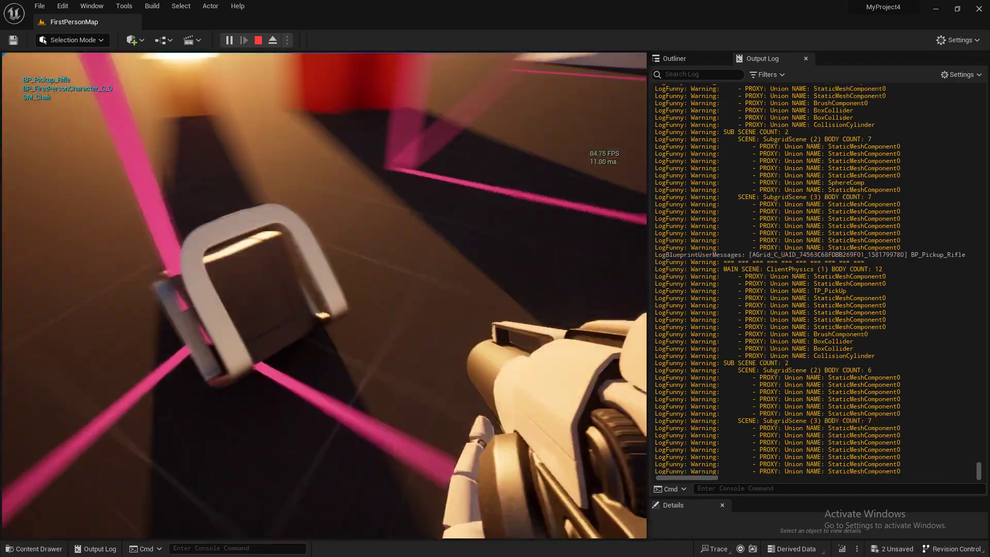
{"action": "left_click", "coordinate": [324, 295]}
{"action": "left_click", "coordinate": [324, 294]}
{"action": "left_click", "coordinate": [325, 295]}
{"action": "left_click", "coordinate": [324, 295]}
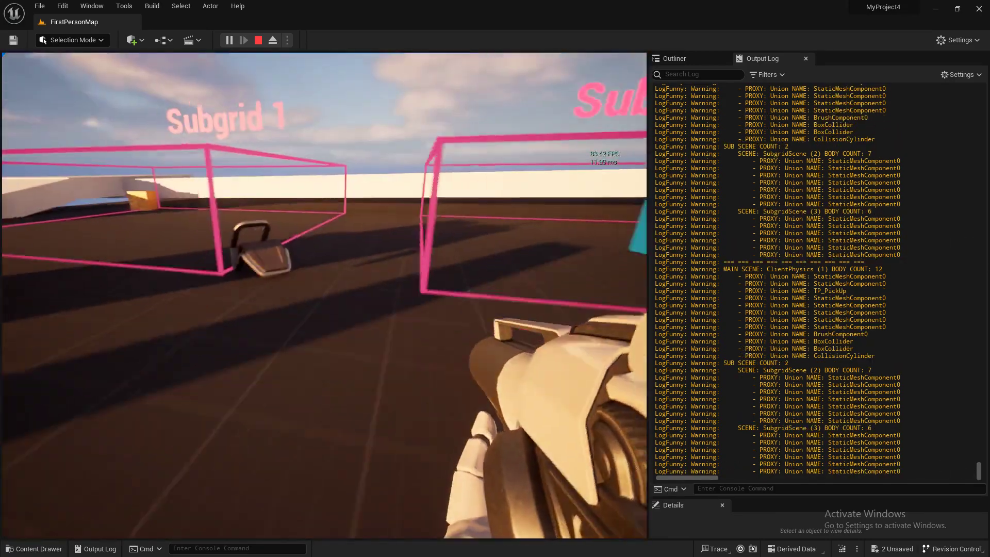
Stop the play session and place a new cube, Cube4, in the map
{"action": "key", "text": "Escape"}
{"action": "left_click", "coordinate": [132, 40]}
{"action": "left_click", "coordinate": [247, 194]}
Flatten the new cube into a slab and open the Blueprints folder in the Content Drawer
{"action": "key", "text": "w"}
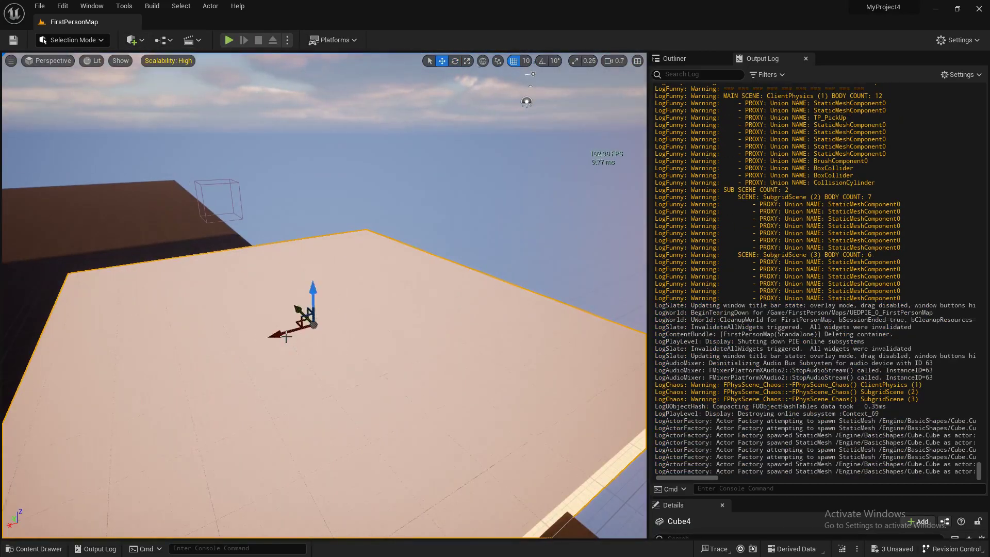
{"action": "key", "text": "ctrl+space"}
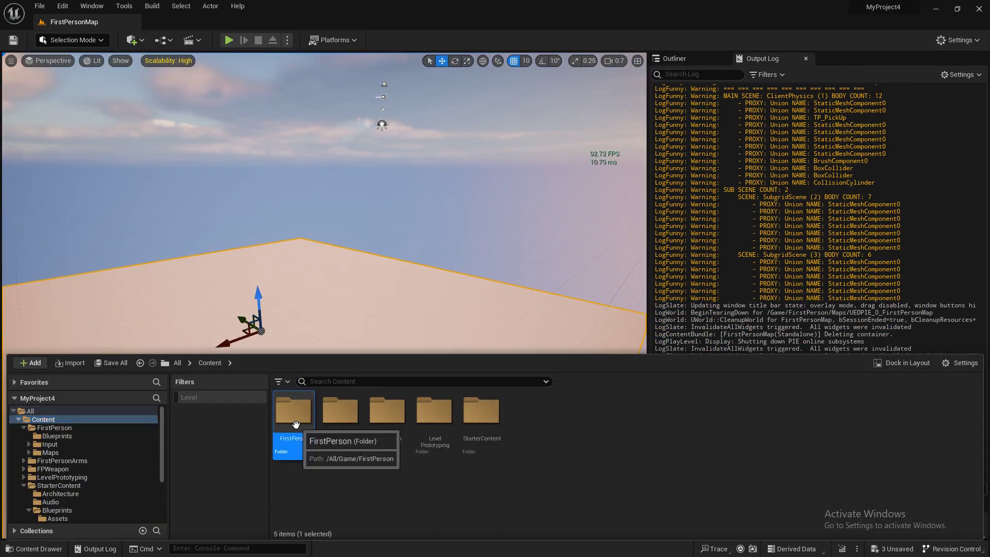
{"action": "double_click", "coordinate": [305, 440]}
{"action": "right_click_drag", "start_coordinate": [354, 323], "coordinate": [376, 289]}
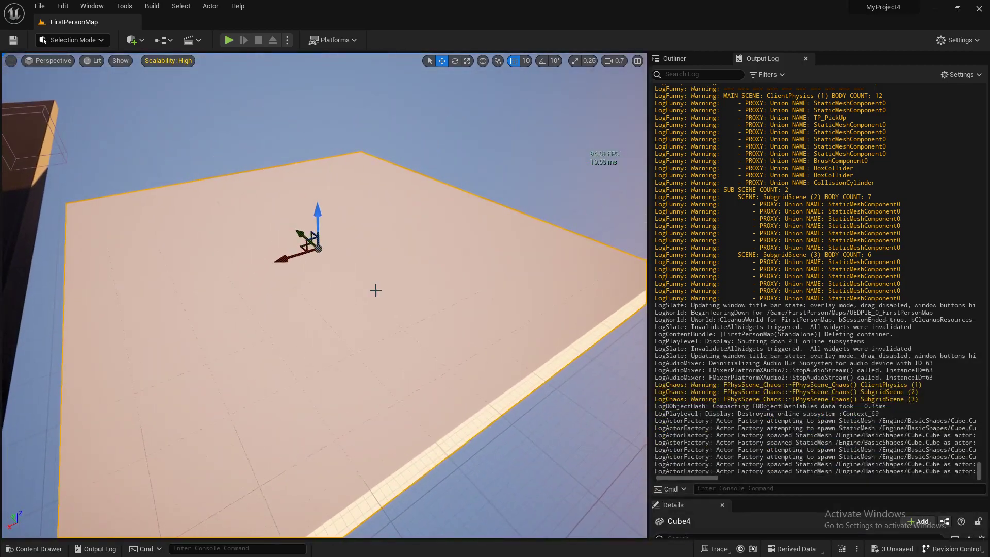
Drop a PhysicsBubble actor onto the slab and parent it under Cube4 in the Outliner
{"action": "key", "text": "ctrl+space"}
{"action": "left_click_drag", "start_coordinate": [452, 325], "coordinate": [309, 253]}
{"action": "left_click", "coordinate": [670, 59]}
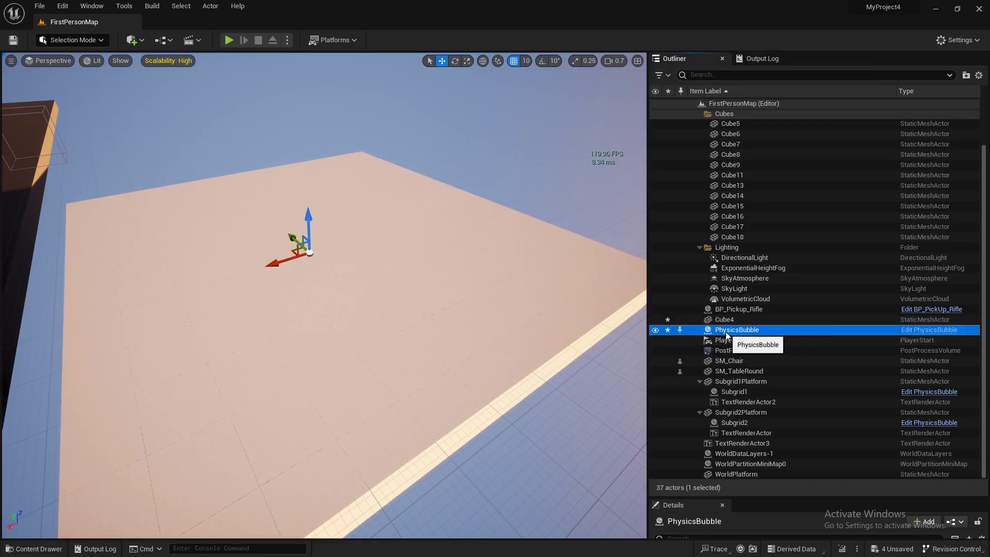
{"action": "left_click_drag", "start_coordinate": [726, 319], "coordinate": [726, 320]}
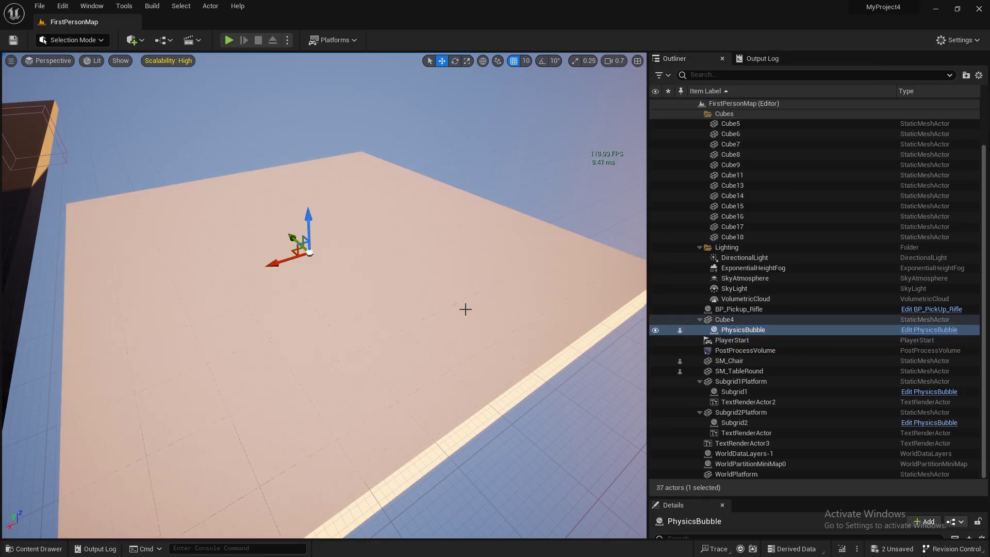
{"action": "key", "text": "ctrl+space"}
In the PhysicsBubble Blueprint, reposition the Event ActorBeginOverlap and Print String nodes
{"action": "left_click", "coordinate": [431, 423]}
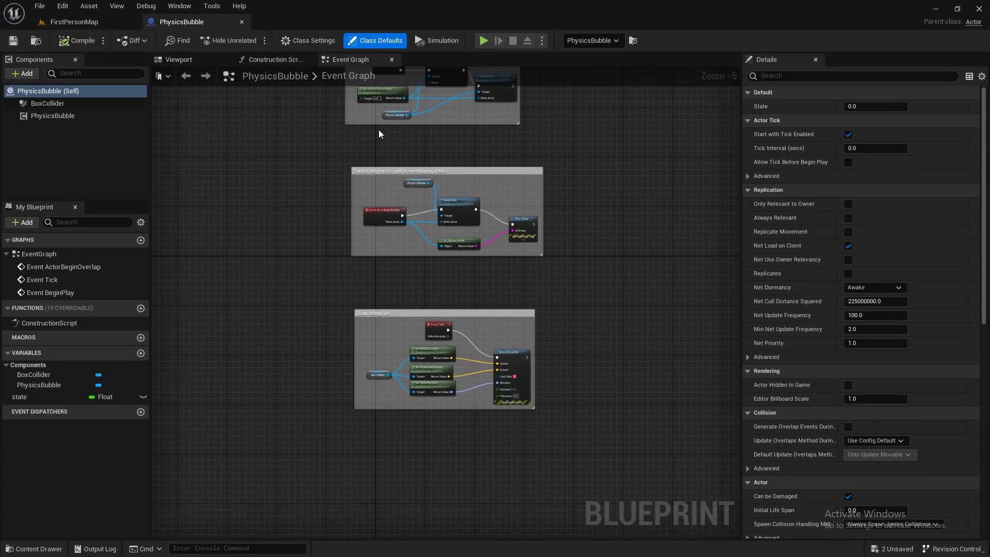
{"action": "right_click_drag", "start_coordinate": [500, 166], "coordinate": [407, 329]}
{"action": "scroll", "coordinate": [369, 346], "scroll_direction": "up", "scroll_amount": 4}
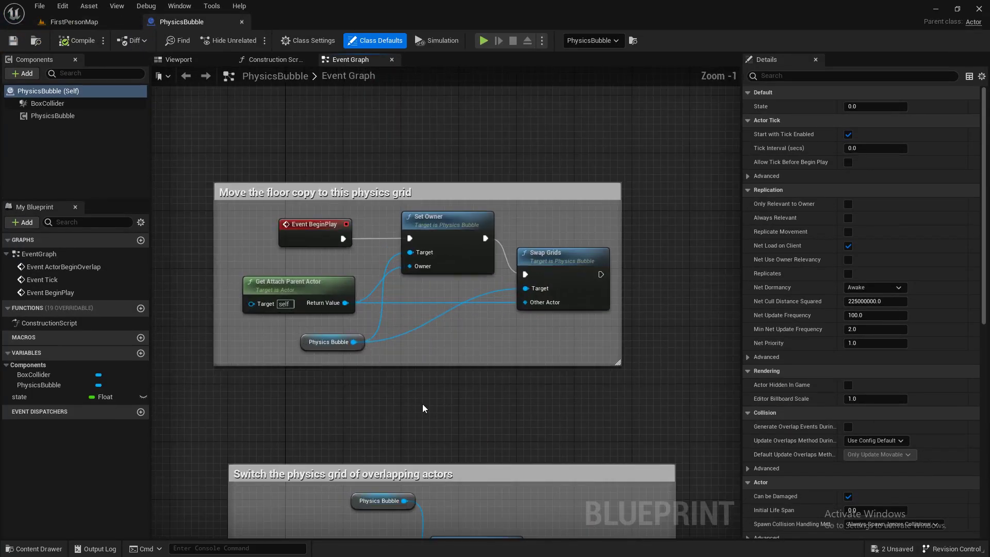
{"action": "right_click_drag", "start_coordinate": [422, 404], "coordinate": [435, 169]}
{"action": "left_click", "coordinate": [317, 293]}
{"action": "left_click_drag", "start_coordinate": [280, 347], "coordinate": [280, 354]}
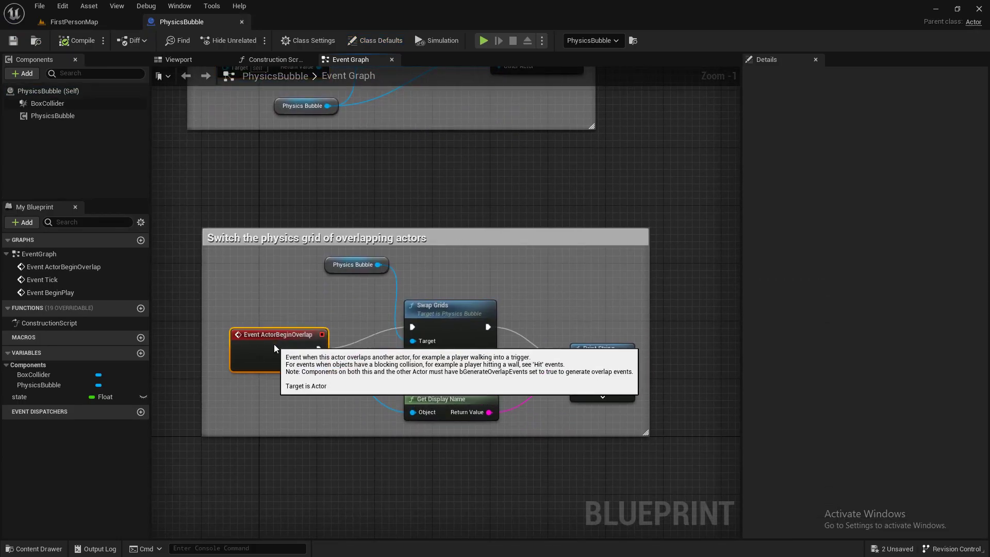
{"action": "left_click_drag", "start_coordinate": [596, 355], "coordinate": [589, 340]}
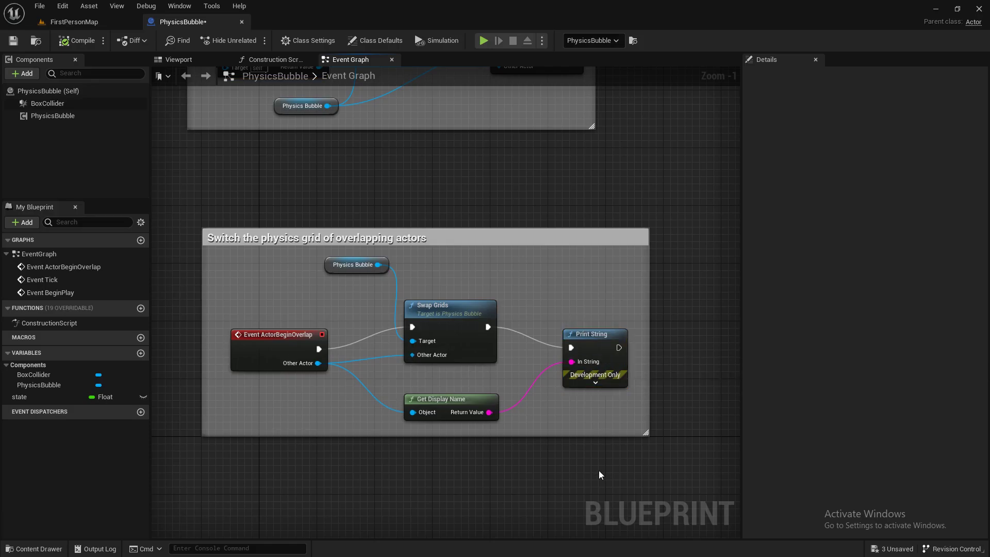
{"action": "scroll", "coordinate": [598, 471], "scroll_direction": "down", "scroll_amount": 4}
Play-test the map, firing five projectiles at the pink goal area, then stop
{"action": "key", "text": "alt+p"}
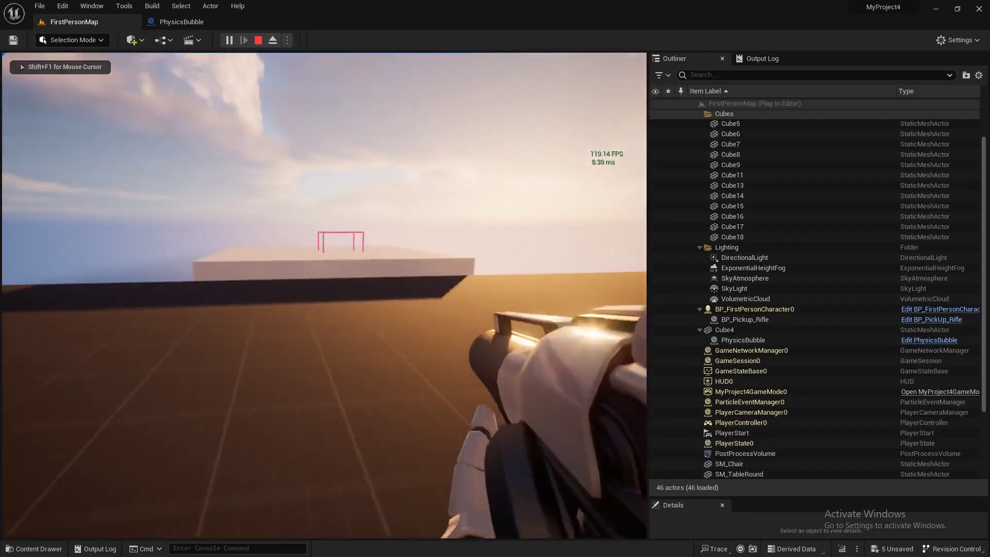
{"action": "key", "text": "w"}
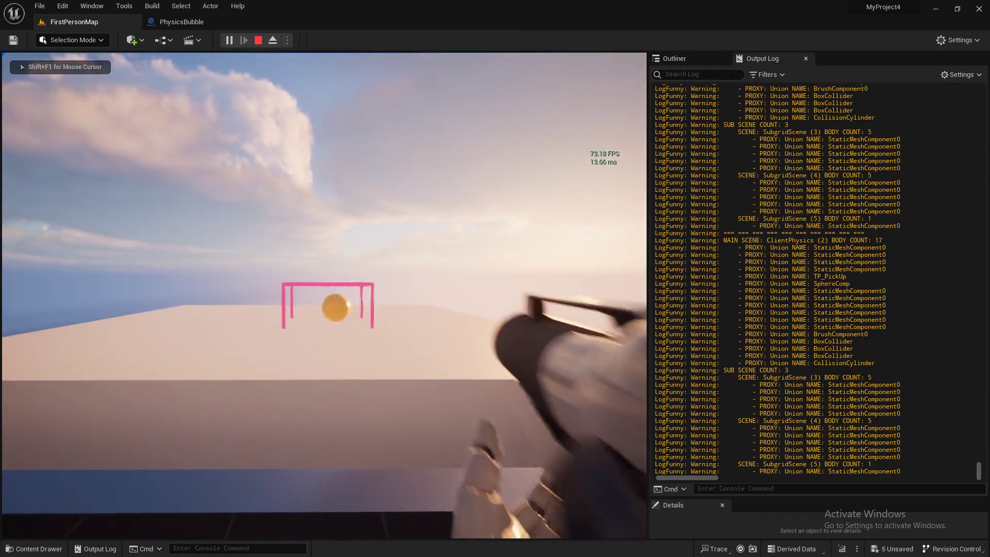
{"action": "left_click", "coordinate": [325, 295]}
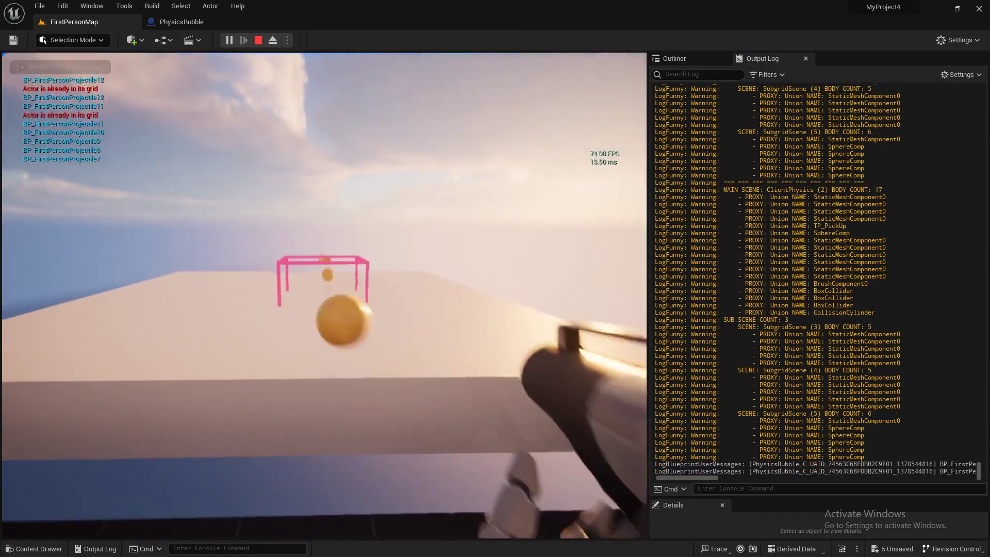
{"action": "left_click", "coordinate": [324, 295]}
{"action": "left_click", "coordinate": [325, 295]}
{"action": "left_click", "coordinate": [324, 295]}
{"action": "left_click", "coordinate": [324, 295]}
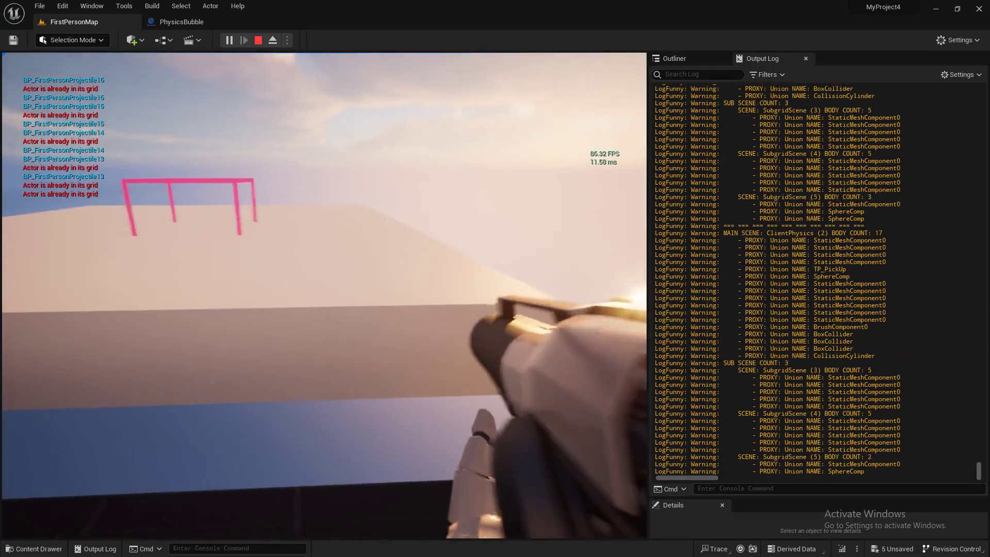
{"action": "key", "text": "Escape"}
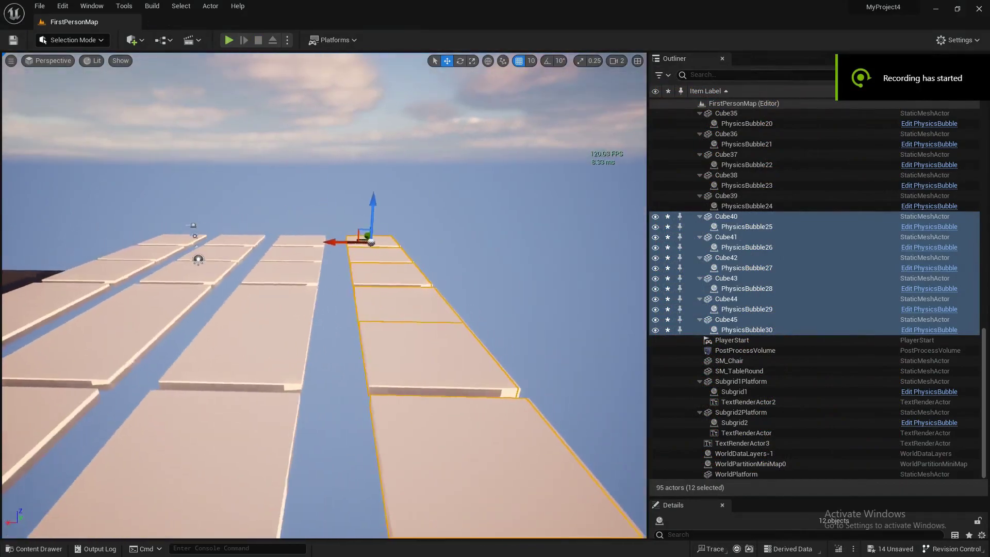
Turn the view toward the Subgrid and World Grid areas and start another play test
{"action": "scroll", "coordinate": [409, 269], "scroll_direction": "up", "scroll_amount": 5}
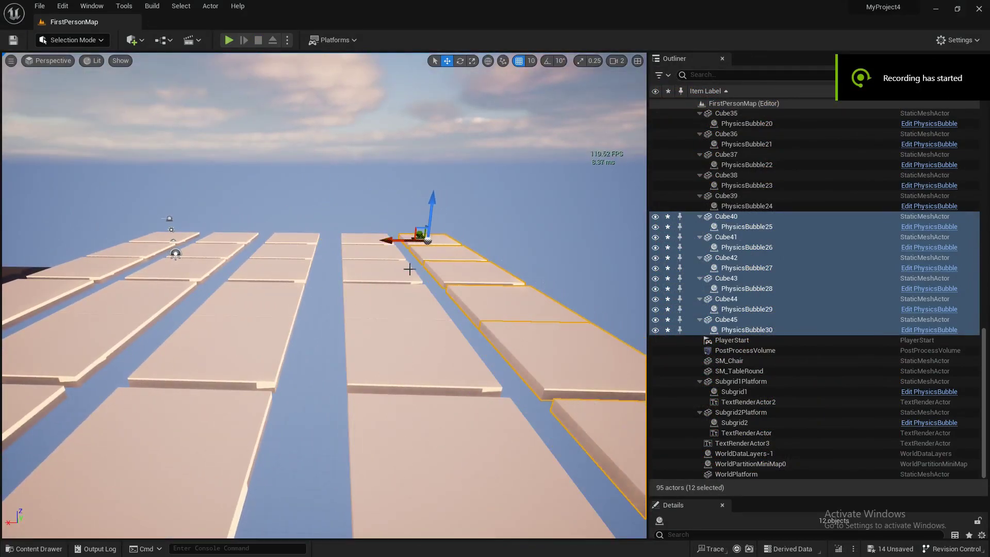
{"action": "right_click_drag", "start_coordinate": [409, 268], "coordinate": [402, 231]}
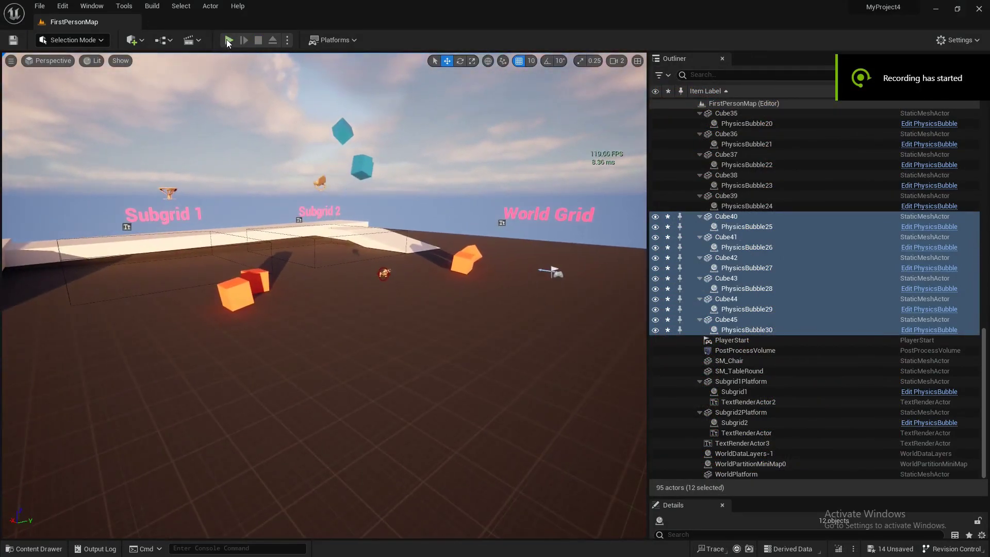
{"action": "left_click", "coordinate": [229, 40]}
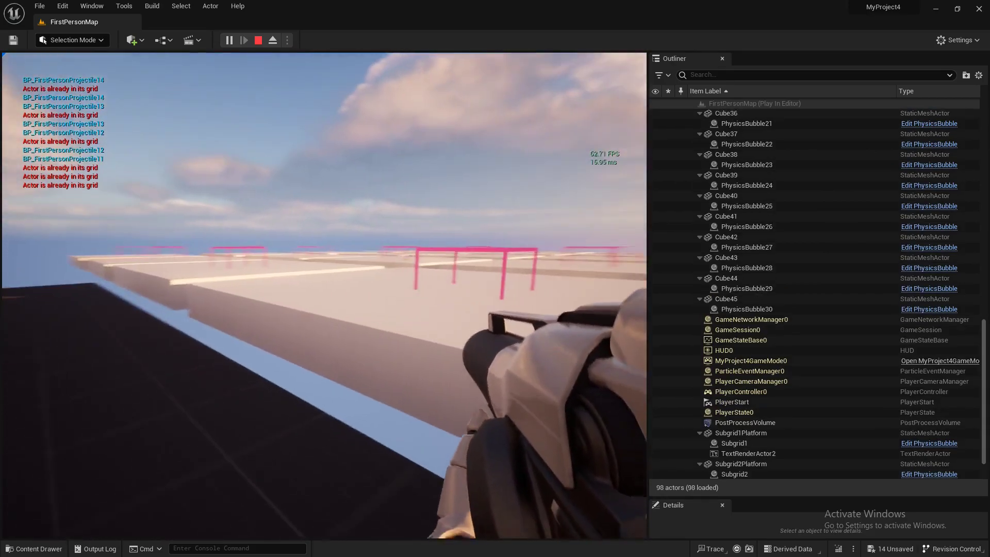
End the play session, run one more quick play test, and stop it
{"action": "key", "text": "Escape"}
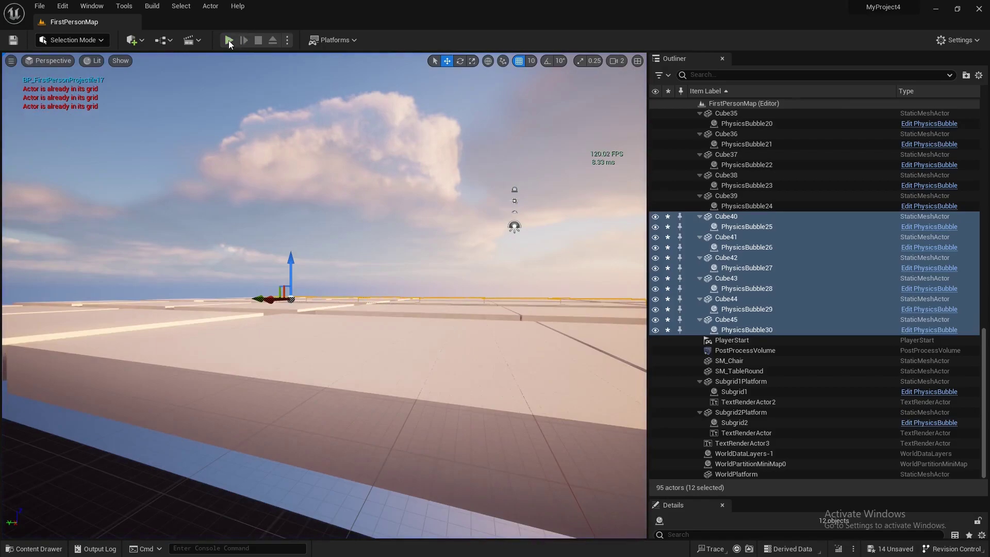
{"action": "left_click", "coordinate": [228, 40]}
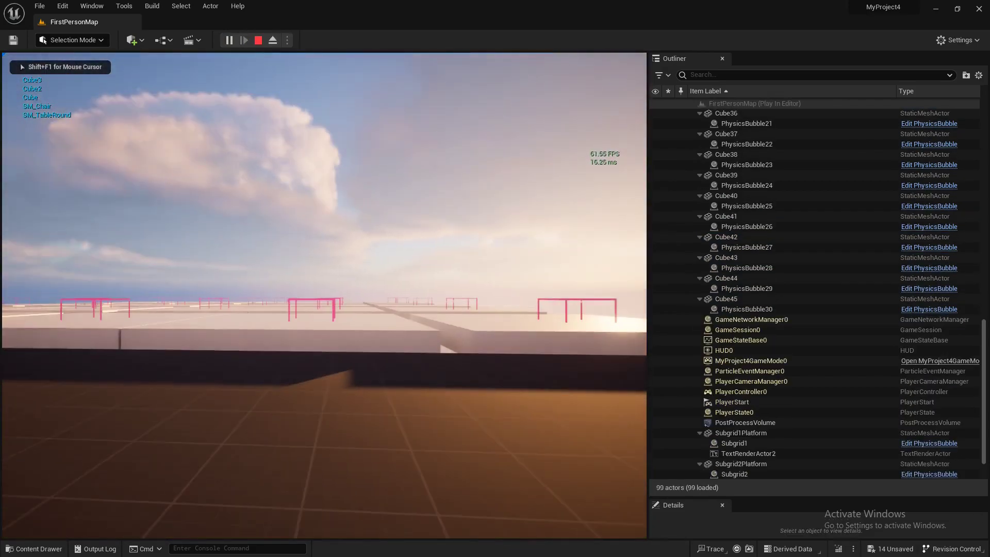
{"action": "key", "text": "Escape"}
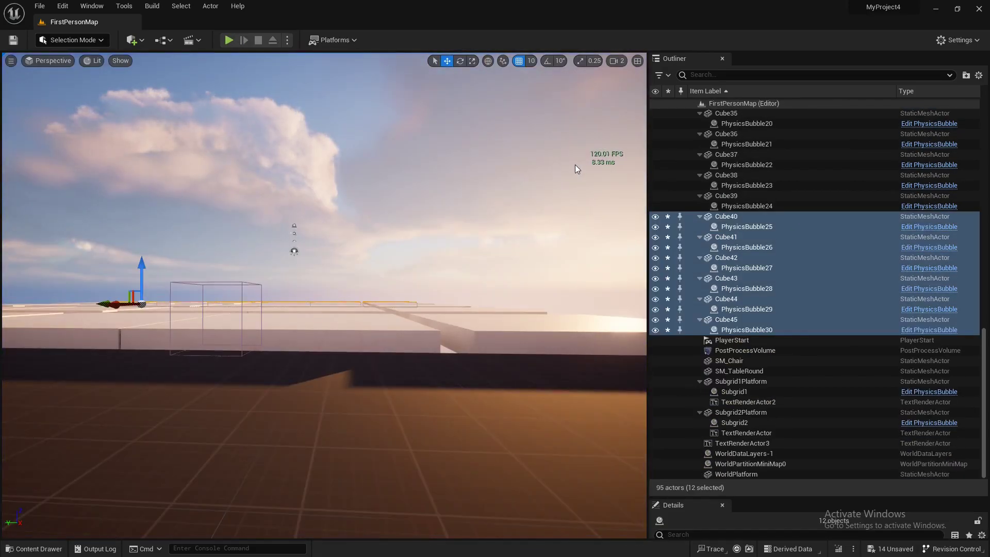
In VS Code, run git status to list the 18 modified engine files on branch release
{"action": "key", "text": "alt+Tab"}
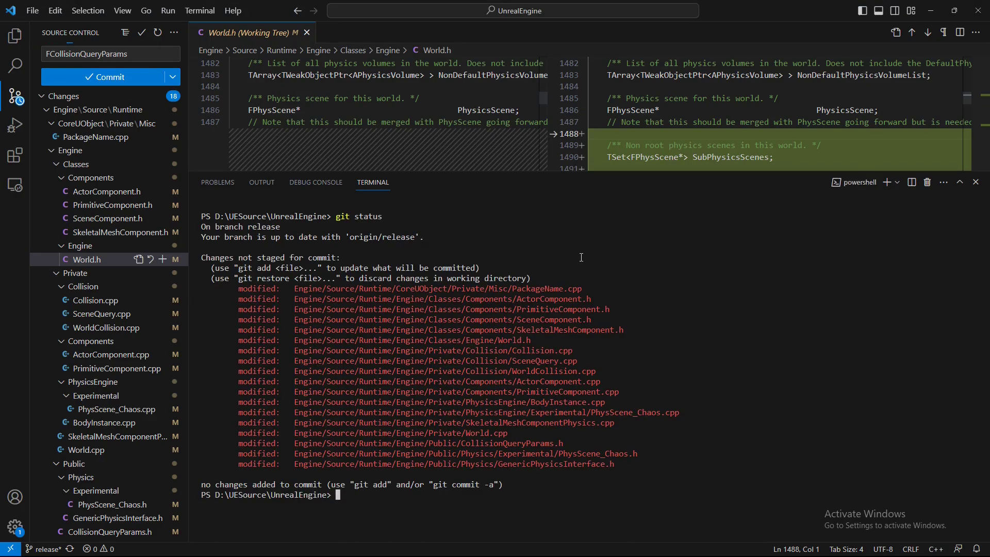
{"action": "key", "text": "alt+z"}
{"action": "left_click", "coordinate": [495, 146]}
{"action": "left_click", "coordinate": [482, 216]}
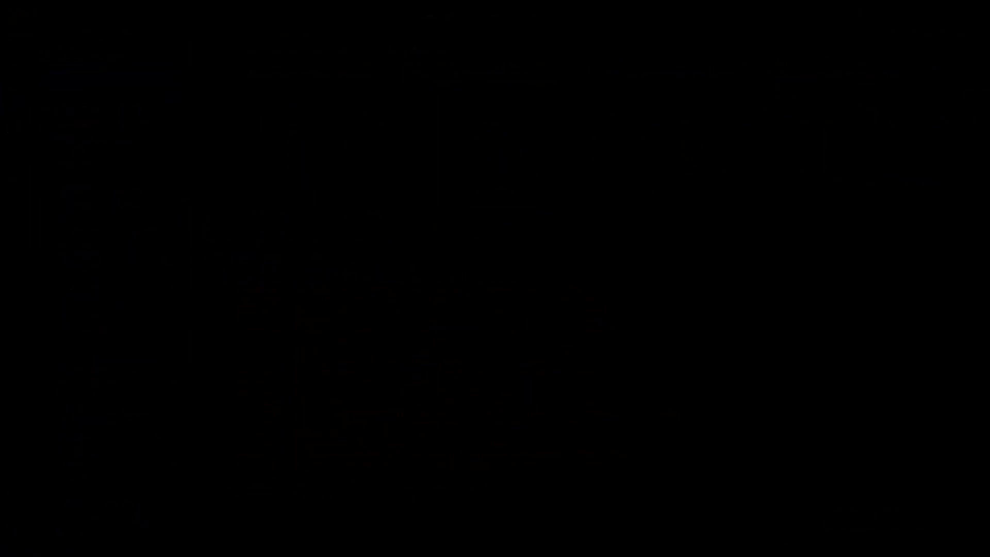